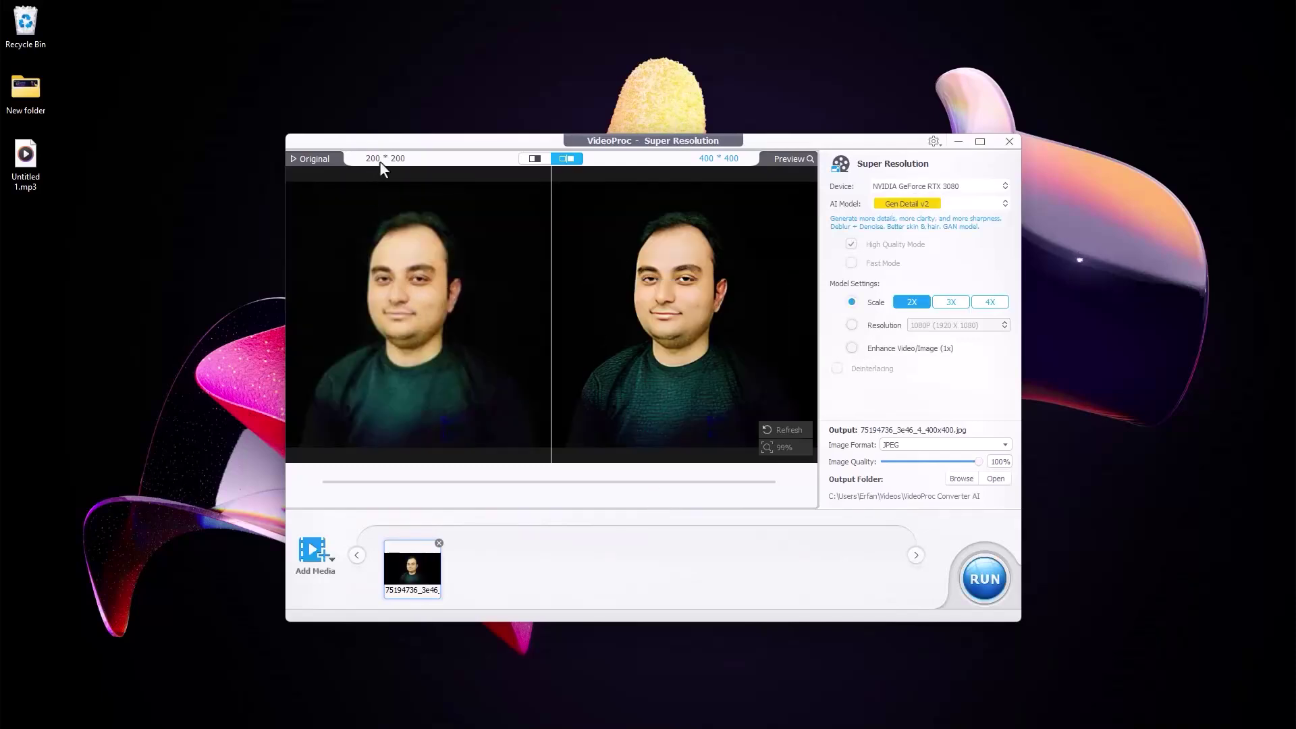
Set the Super Resolution scale to 4X and check the Audio AI device list
{"action": "left_click", "coordinate": [990, 302]}
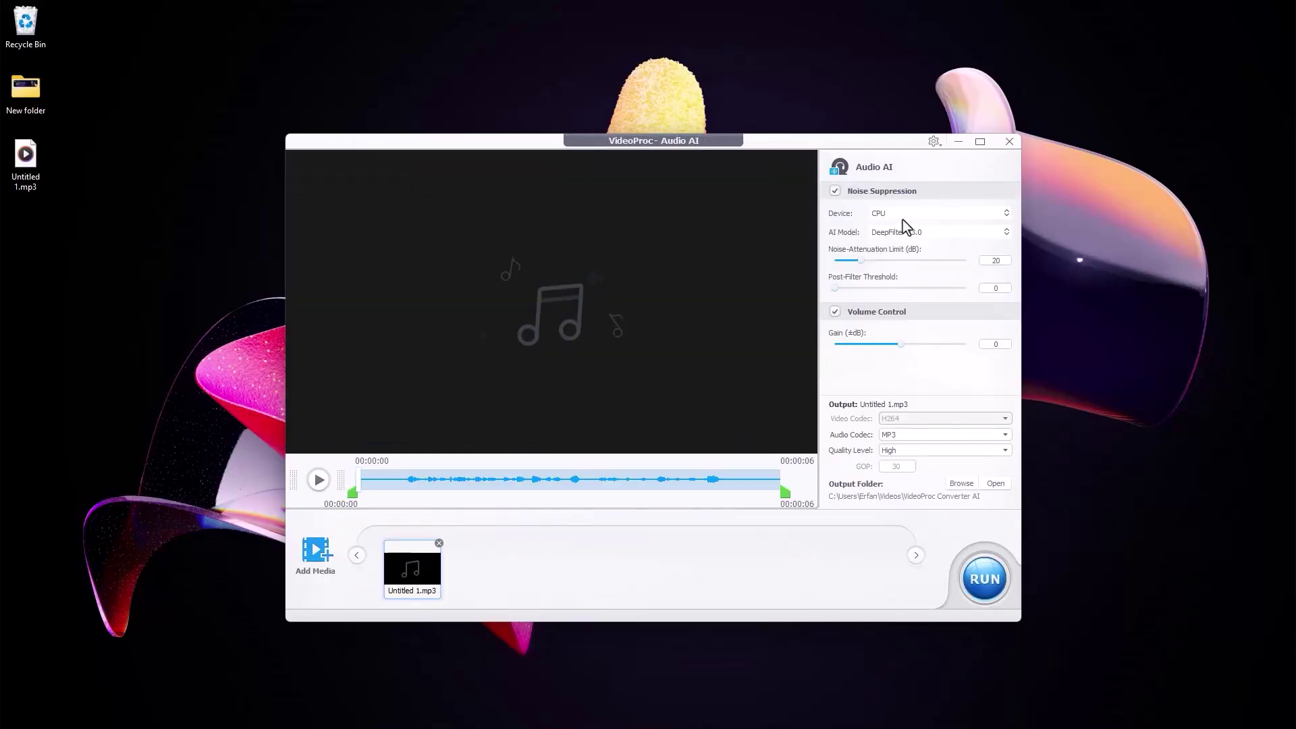
{"action": "left_click", "coordinate": [903, 217]}
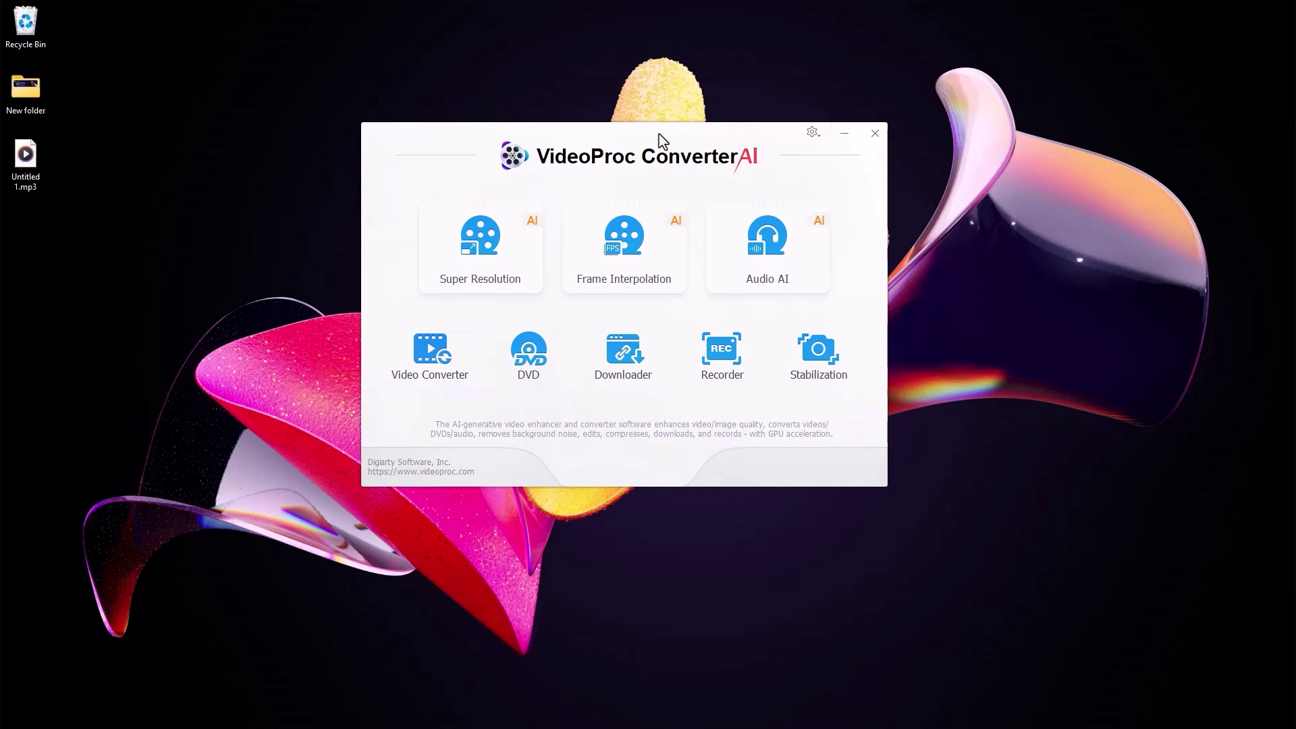
Open the Video Converter and choose Android H264 as the output format
{"action": "left_click", "coordinate": [432, 367]}
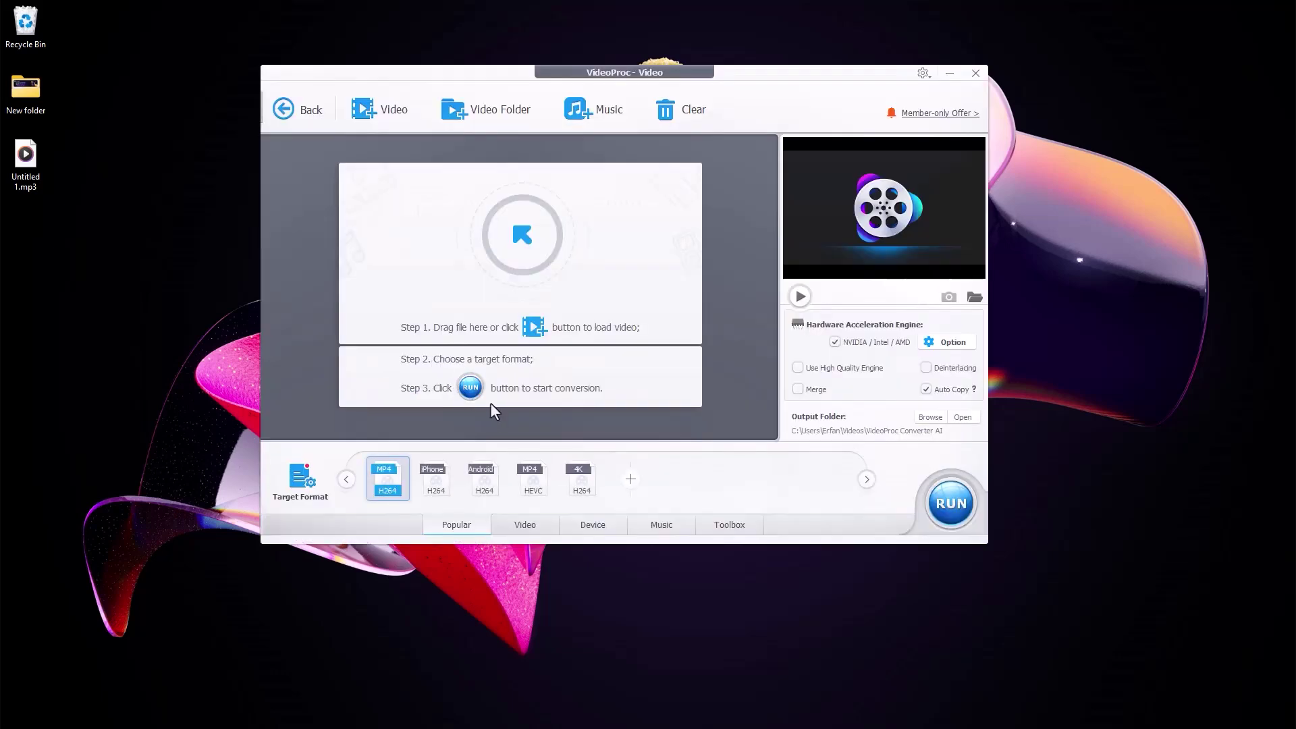
{"action": "mouse_move", "coordinate": [436, 492]}
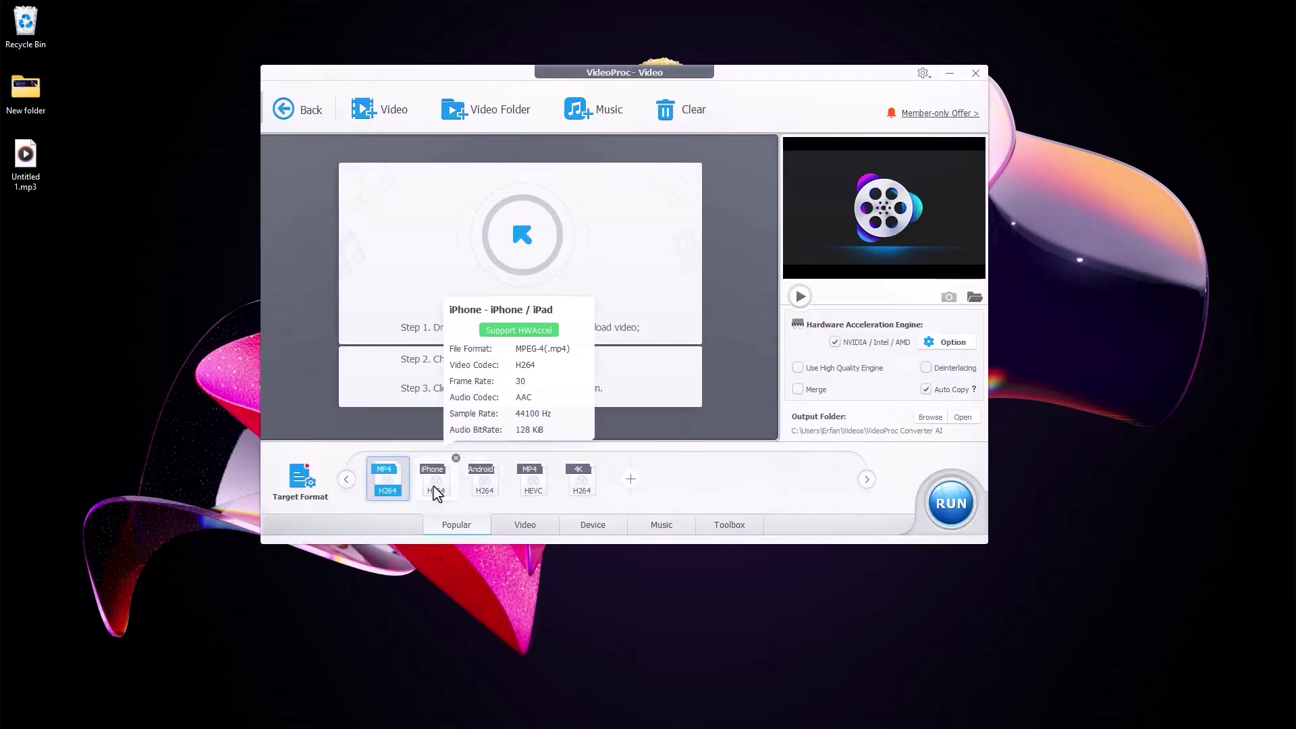
{"action": "left_click", "coordinate": [482, 491]}
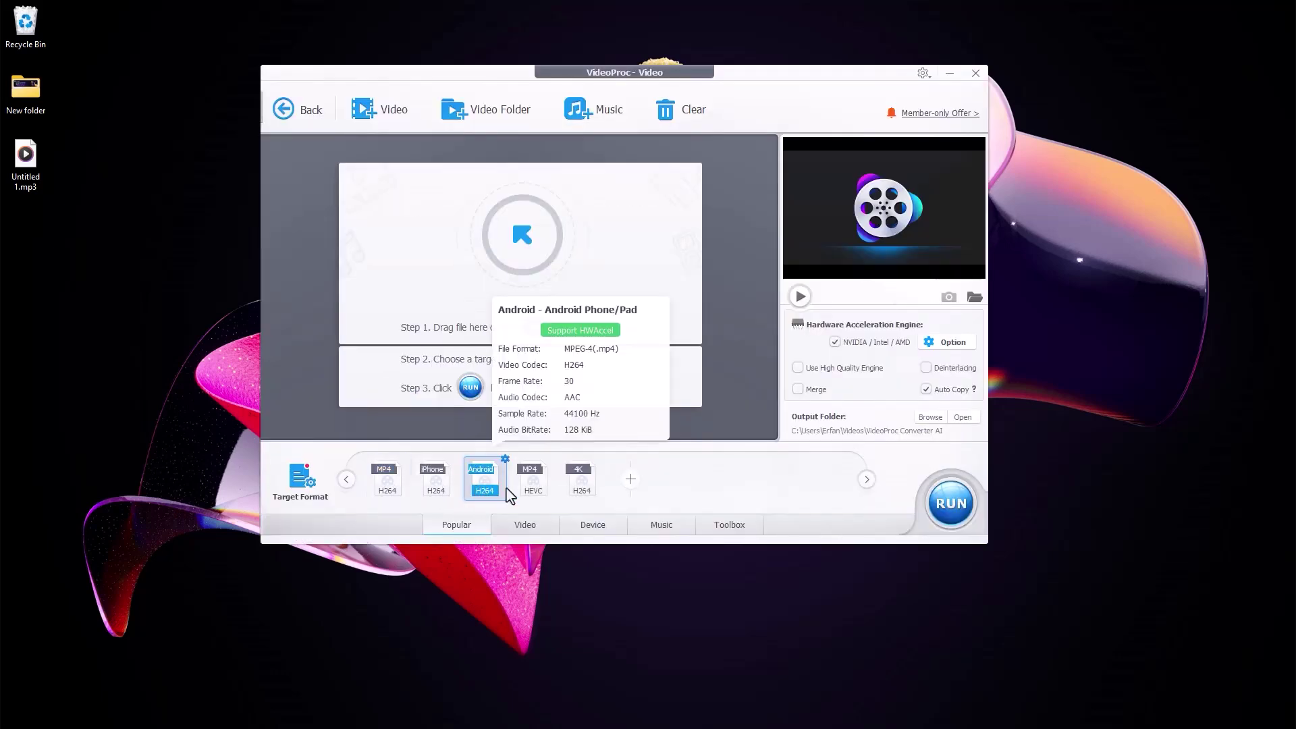
Browse the general Video presets, then the Device presets, scrolling through more of each
{"action": "left_click", "coordinate": [525, 526]}
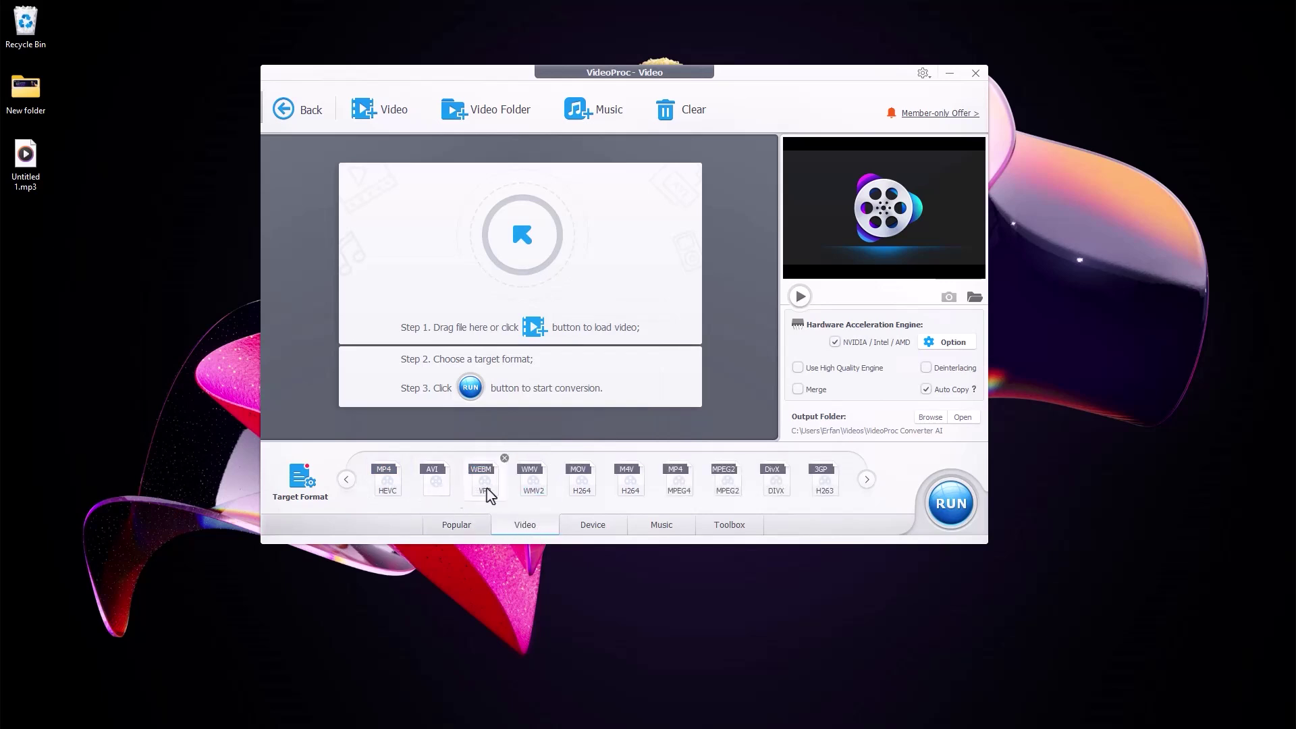
{"action": "left_click", "coordinate": [866, 479]}
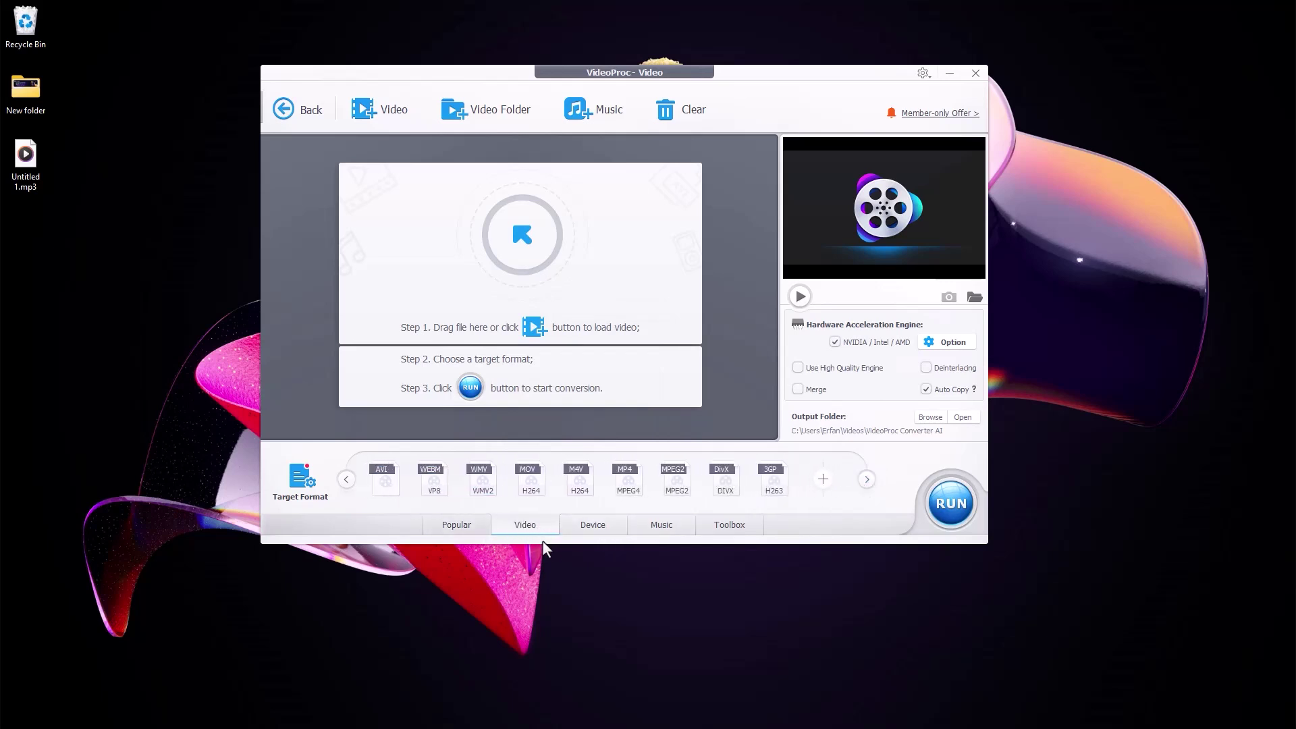
{"action": "left_click", "coordinate": [593, 532]}
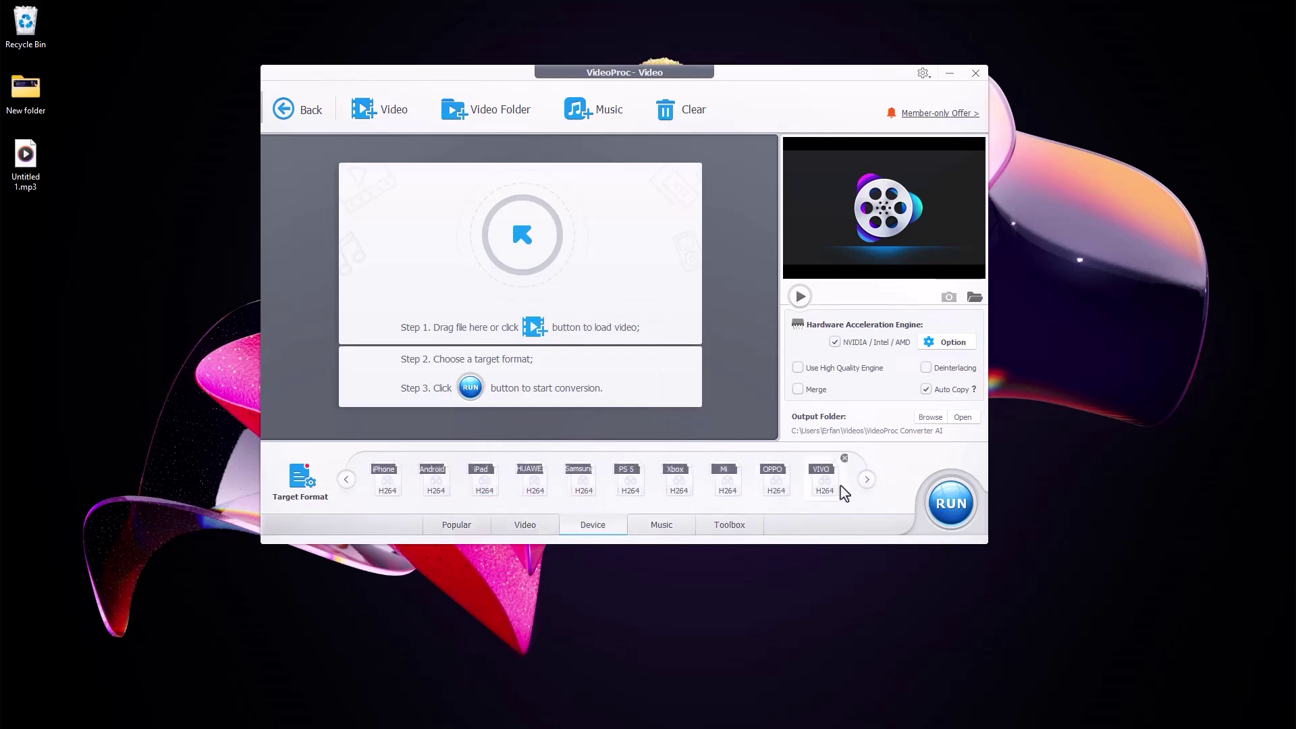
{"action": "left_click", "coordinate": [866, 480]}
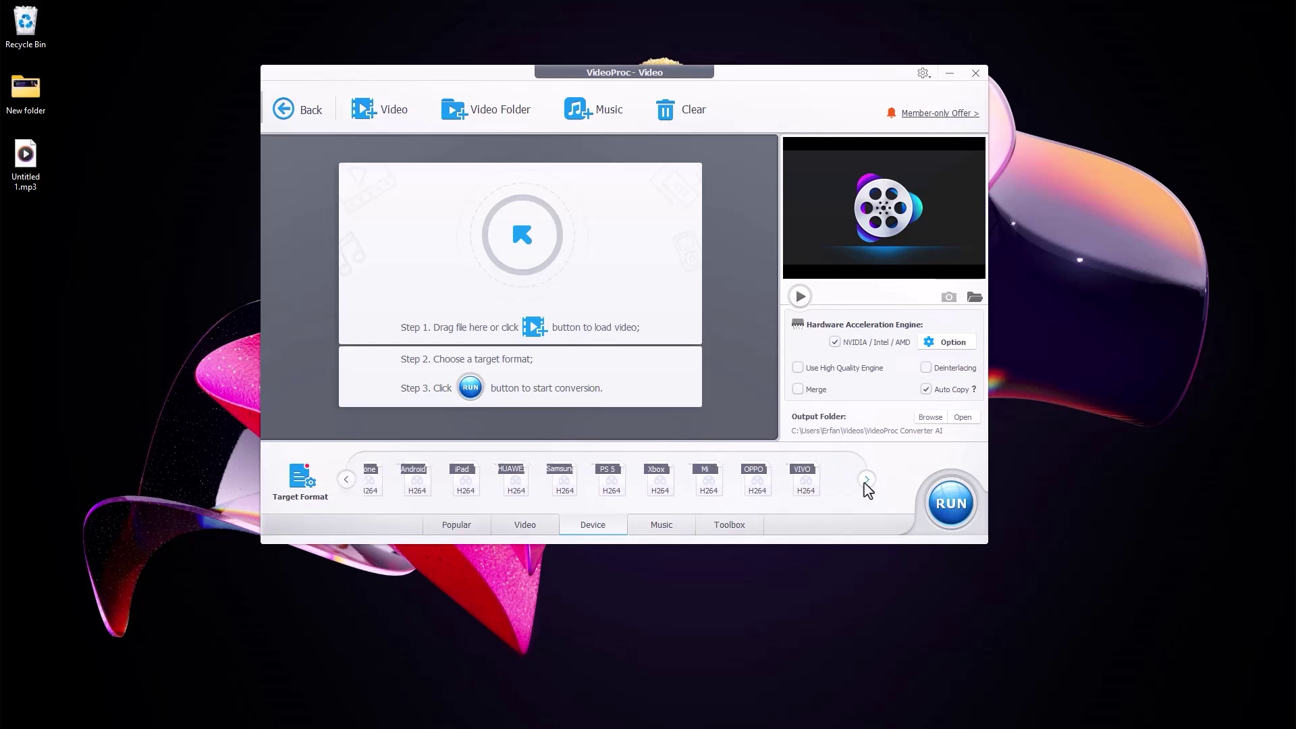
Browse the Select Output Profile list and cancel without choosing a profile
{"action": "left_click", "coordinate": [299, 491]}
{"action": "scroll", "coordinate": [419, 255], "scroll_direction": "down", "scroll_amount": 10}
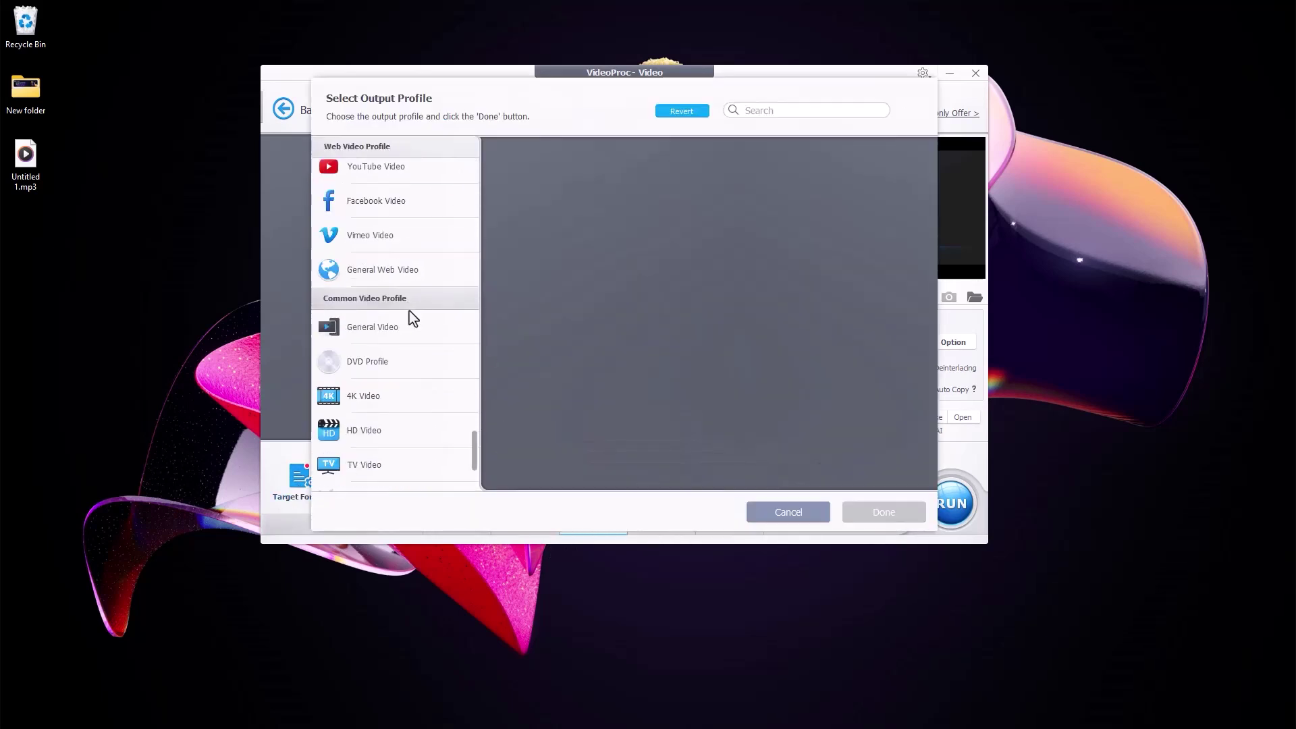
{"action": "scroll", "coordinate": [395, 378], "scroll_direction": "up", "scroll_amount": 10}
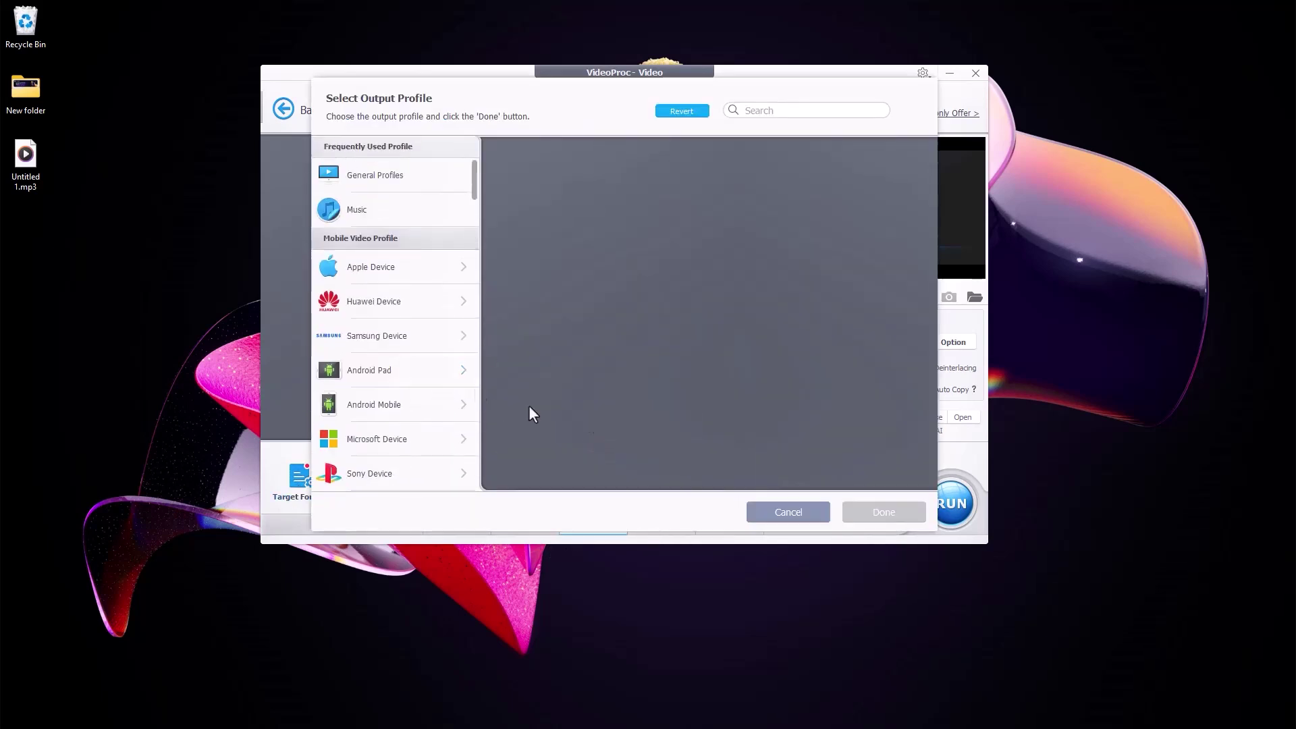
{"action": "left_click", "coordinate": [788, 512]}
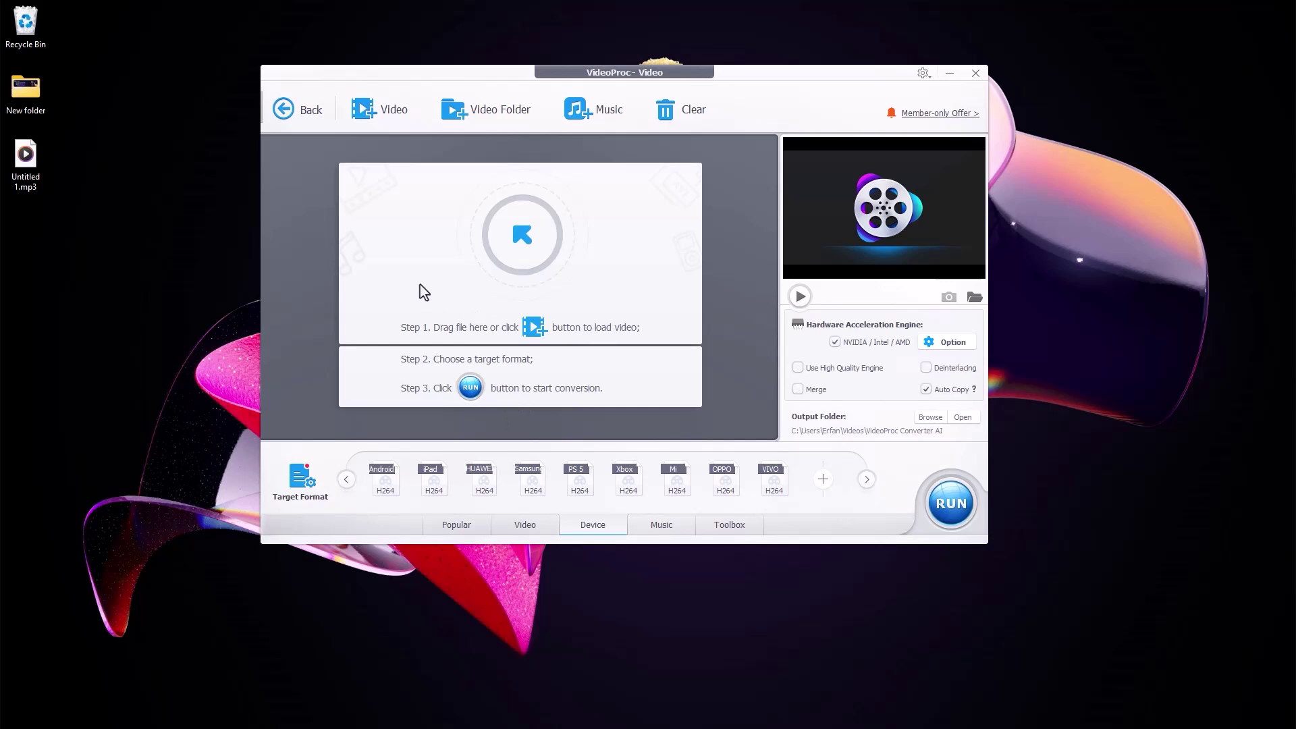
{"action": "left_click", "coordinate": [285, 108]}
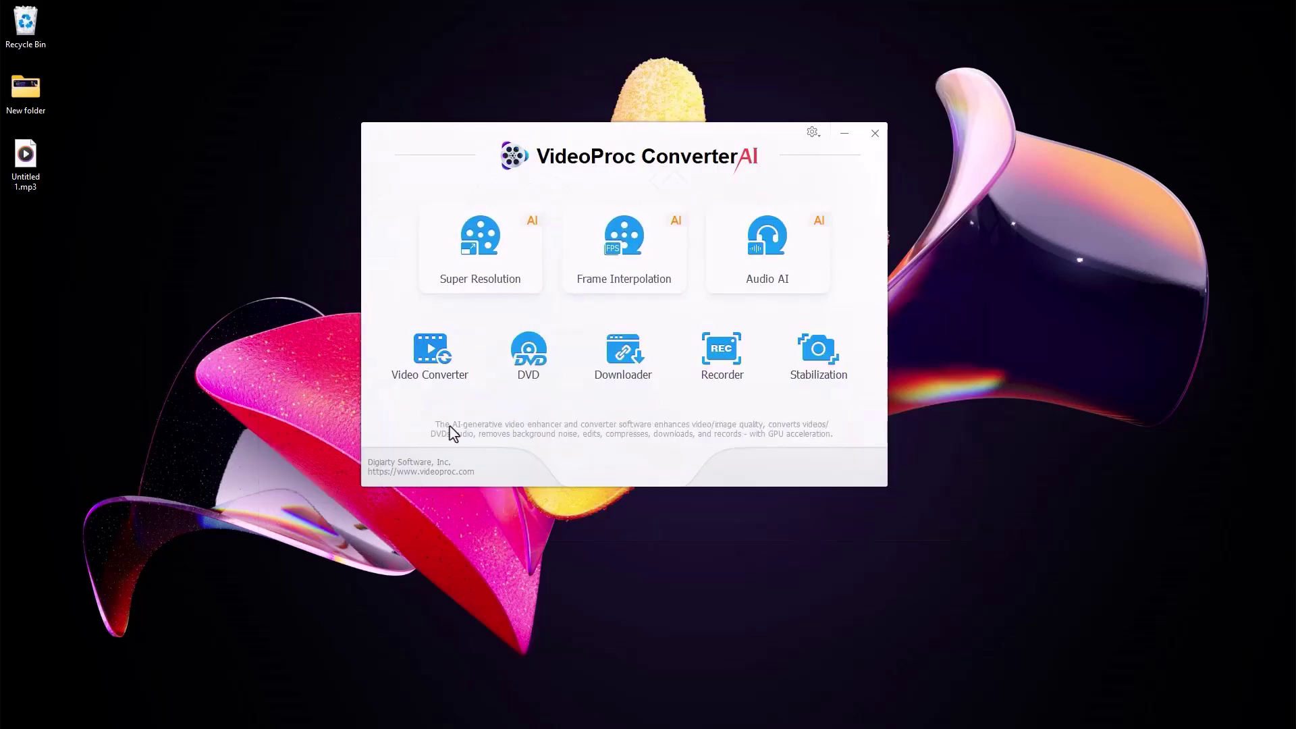
{"action": "left_click", "coordinate": [622, 352]}
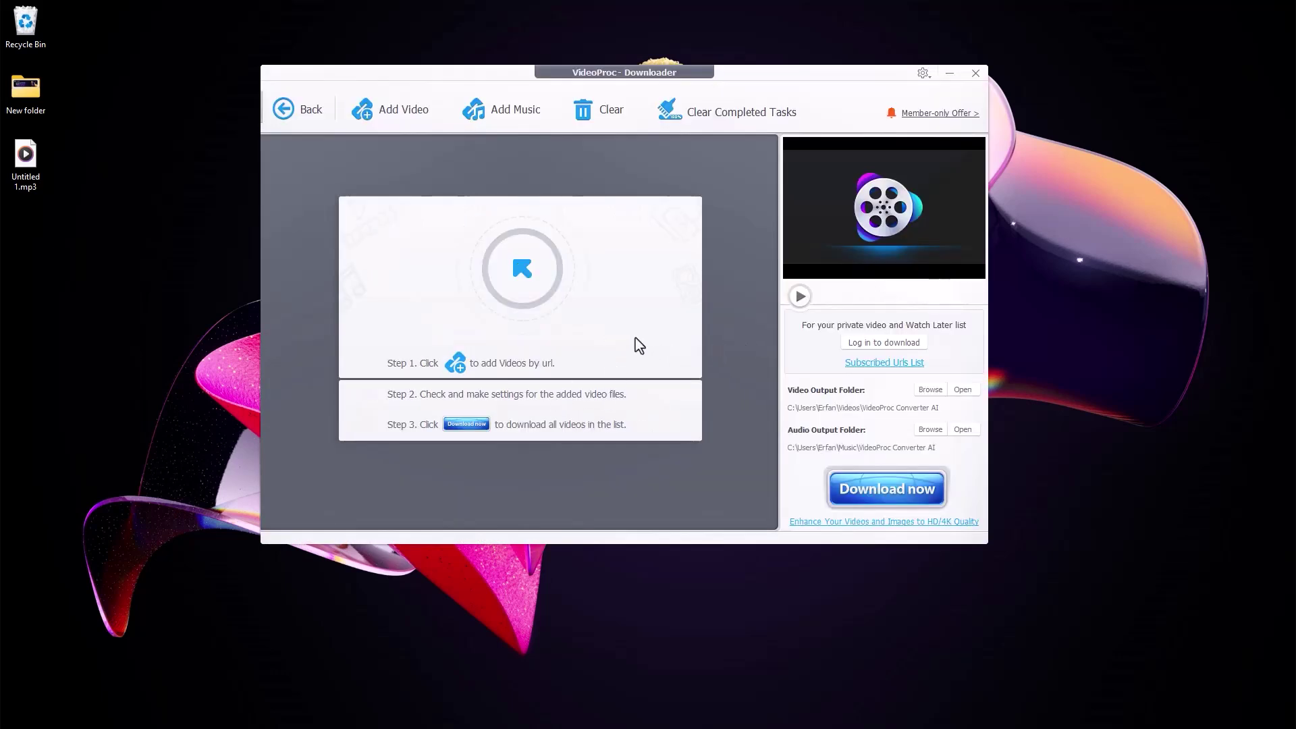
{"action": "left_click", "coordinate": [307, 116]}
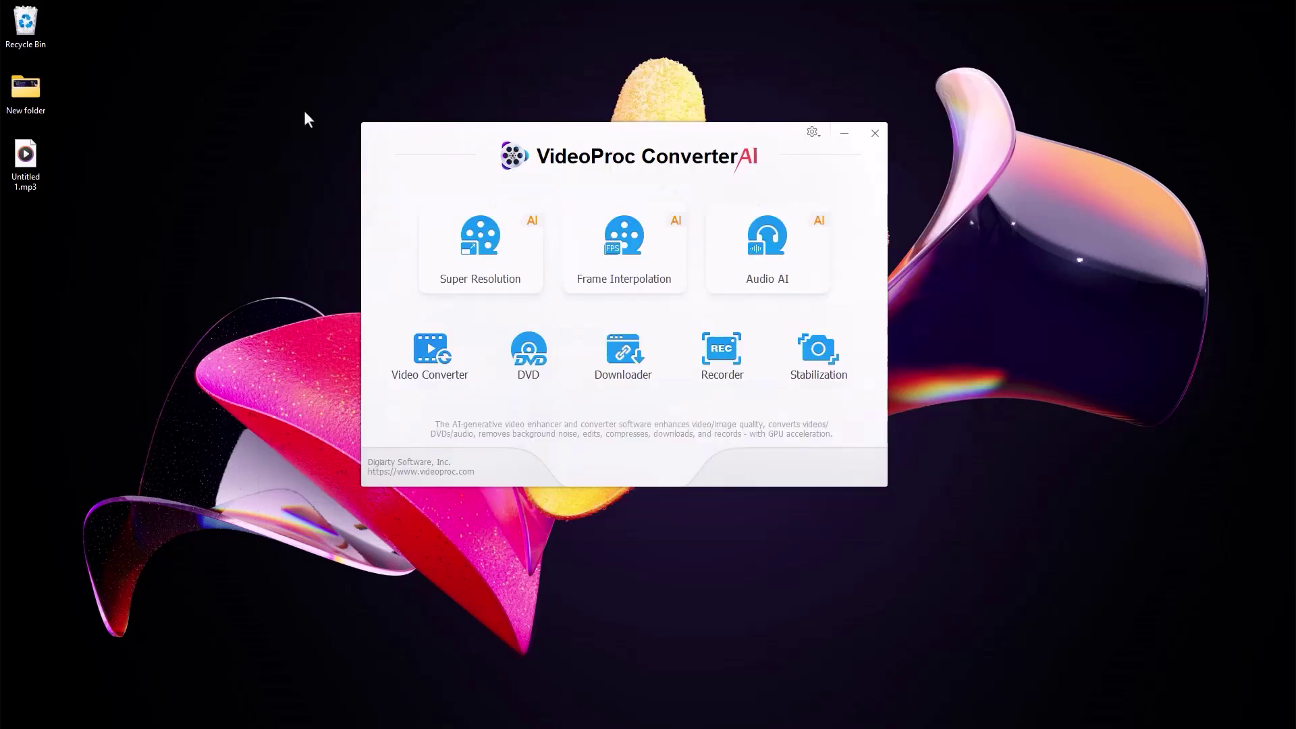
{"action": "left_click", "coordinate": [721, 351]}
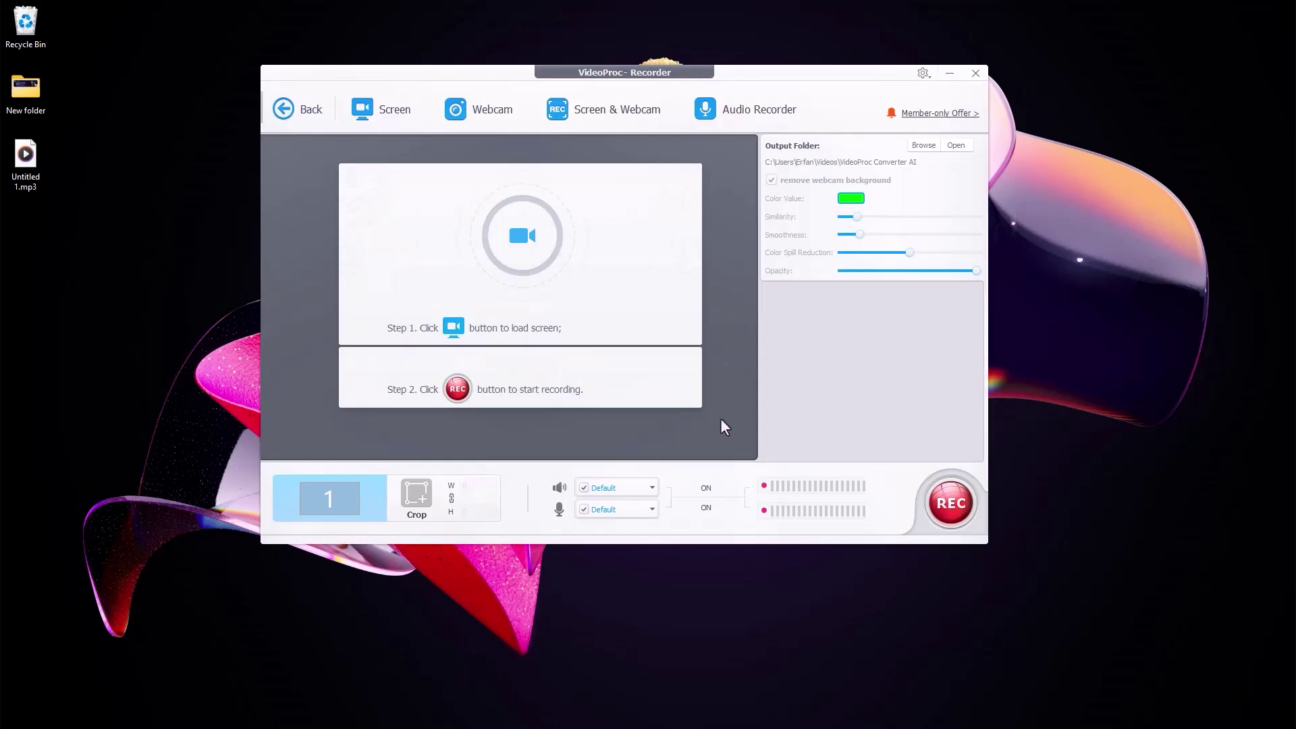
{"action": "left_click", "coordinate": [394, 116]}
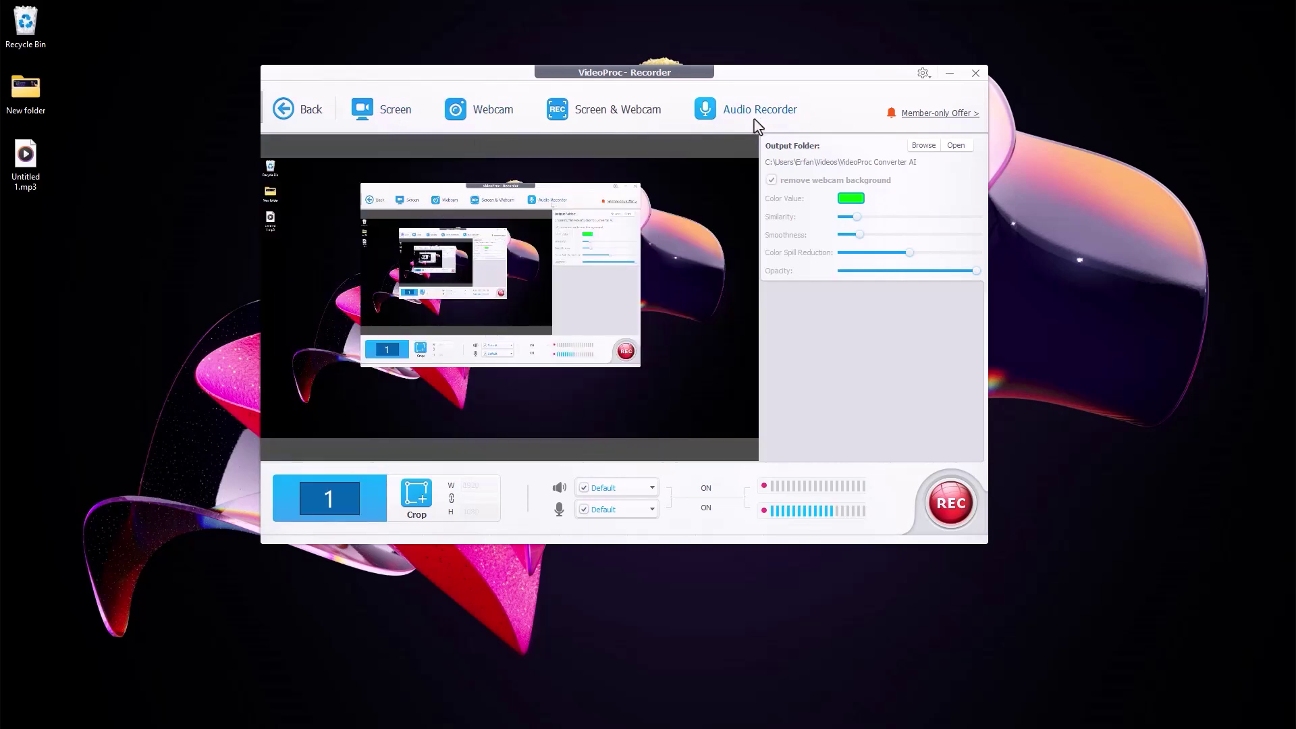
{"action": "left_click", "coordinate": [309, 111]}
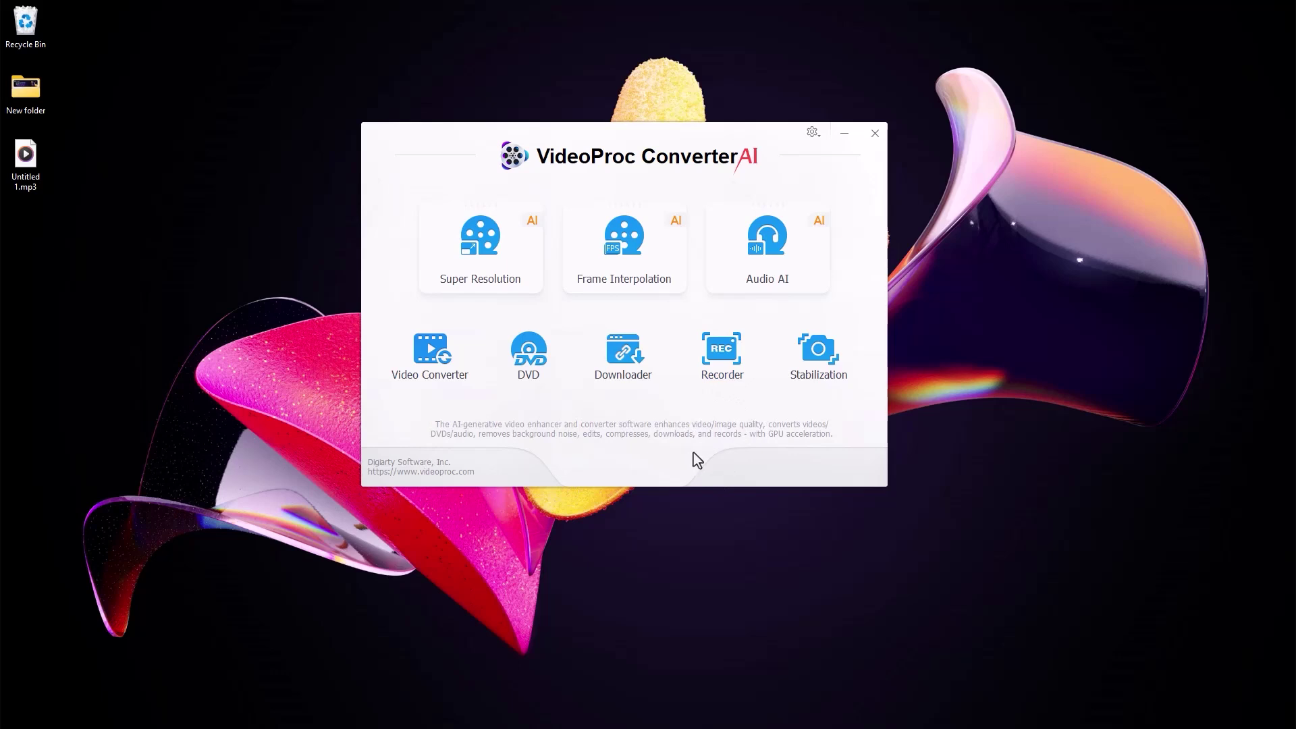
Open the Audio AI noise removal tool from the launcher
{"action": "left_click", "coordinate": [773, 266]}
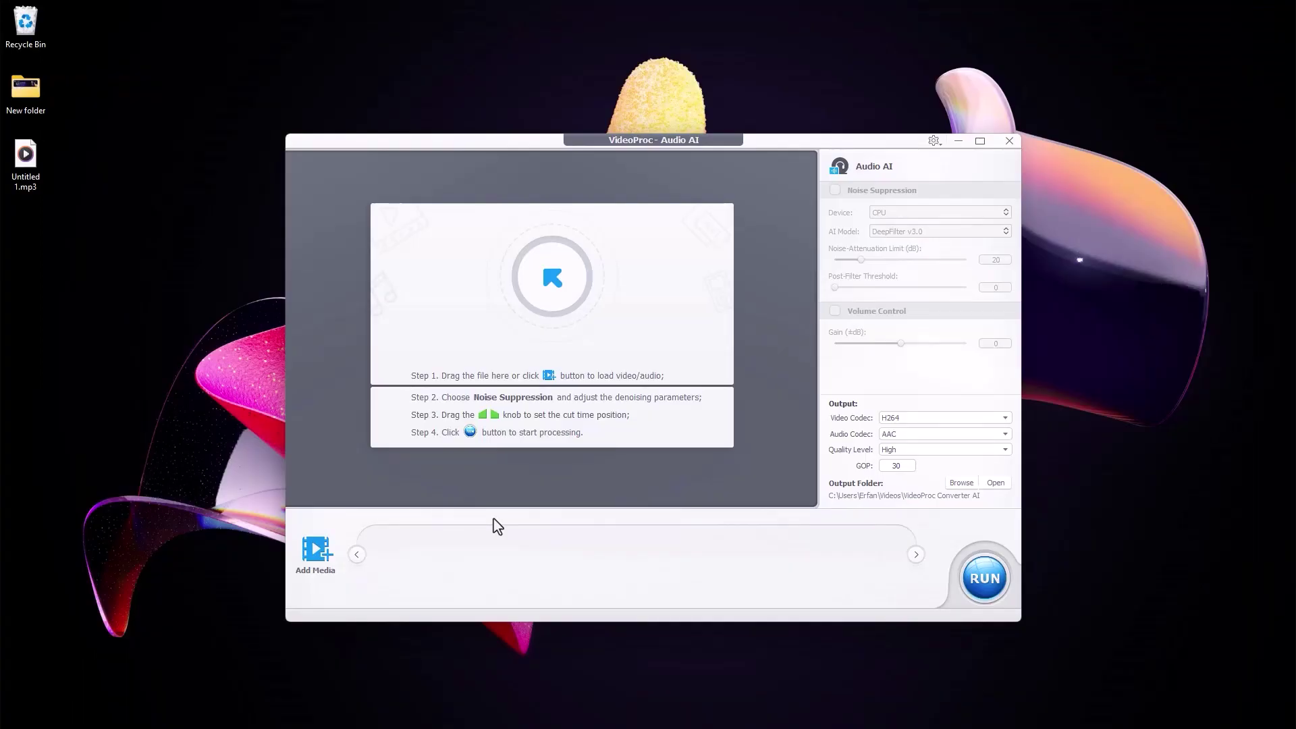
Load Untitled 1.mp3 and use NVIDIA GeForce RTX 3080 with the DeepFilter v3.1 model
{"action": "left_click_drag", "start_coordinate": [25, 162], "coordinate": [397, 564]}
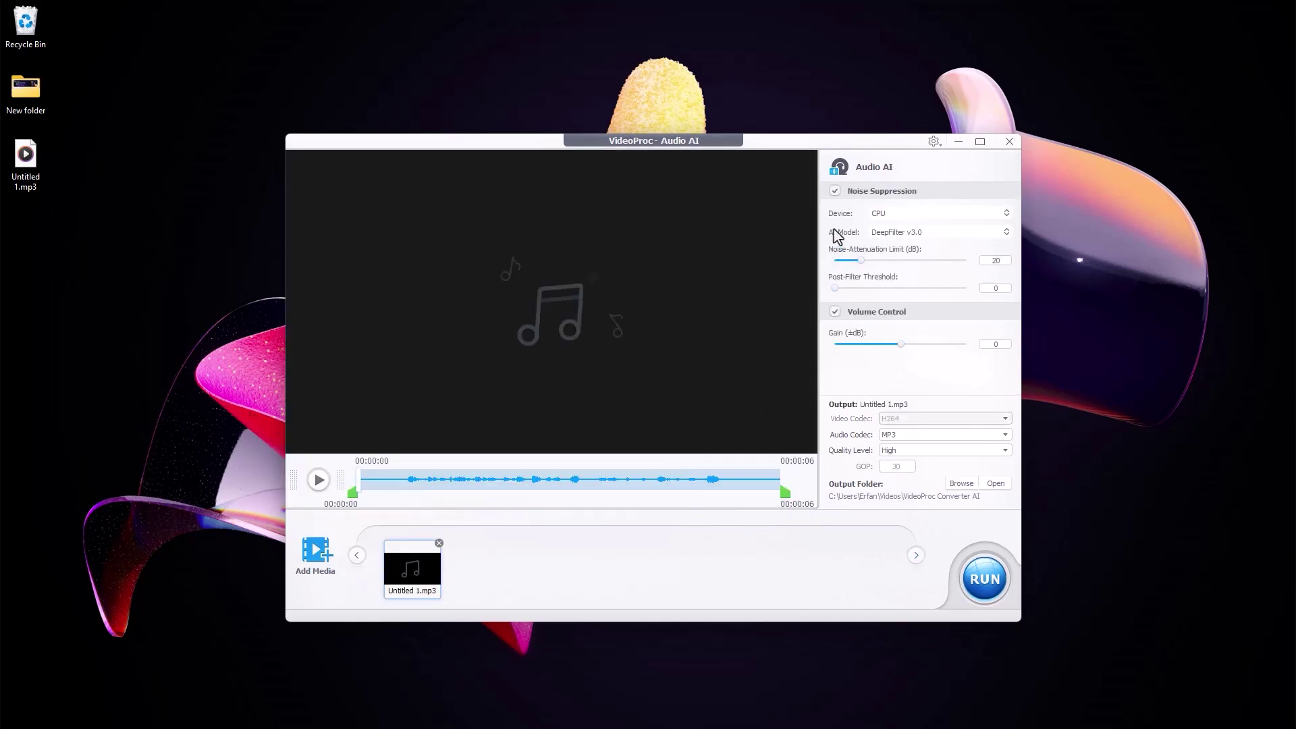
{"action": "left_click", "coordinate": [904, 217]}
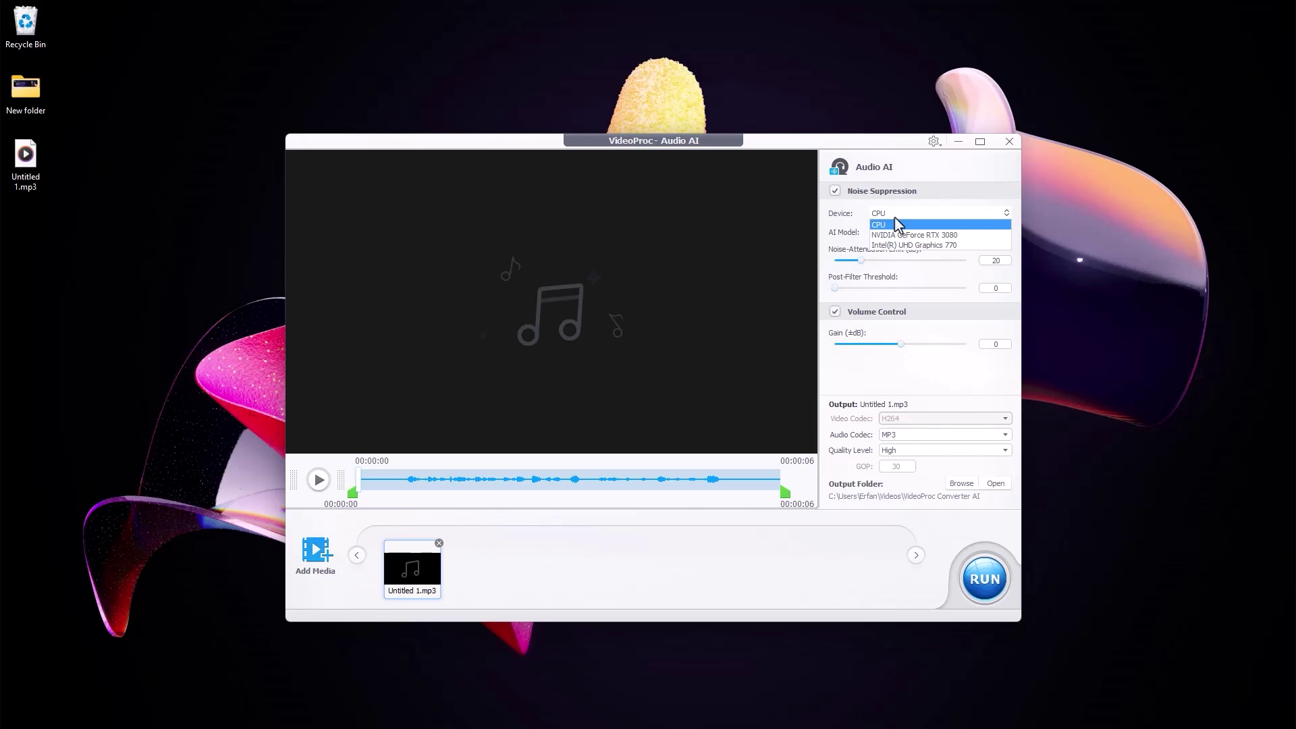
{"action": "left_click", "coordinate": [892, 219]}
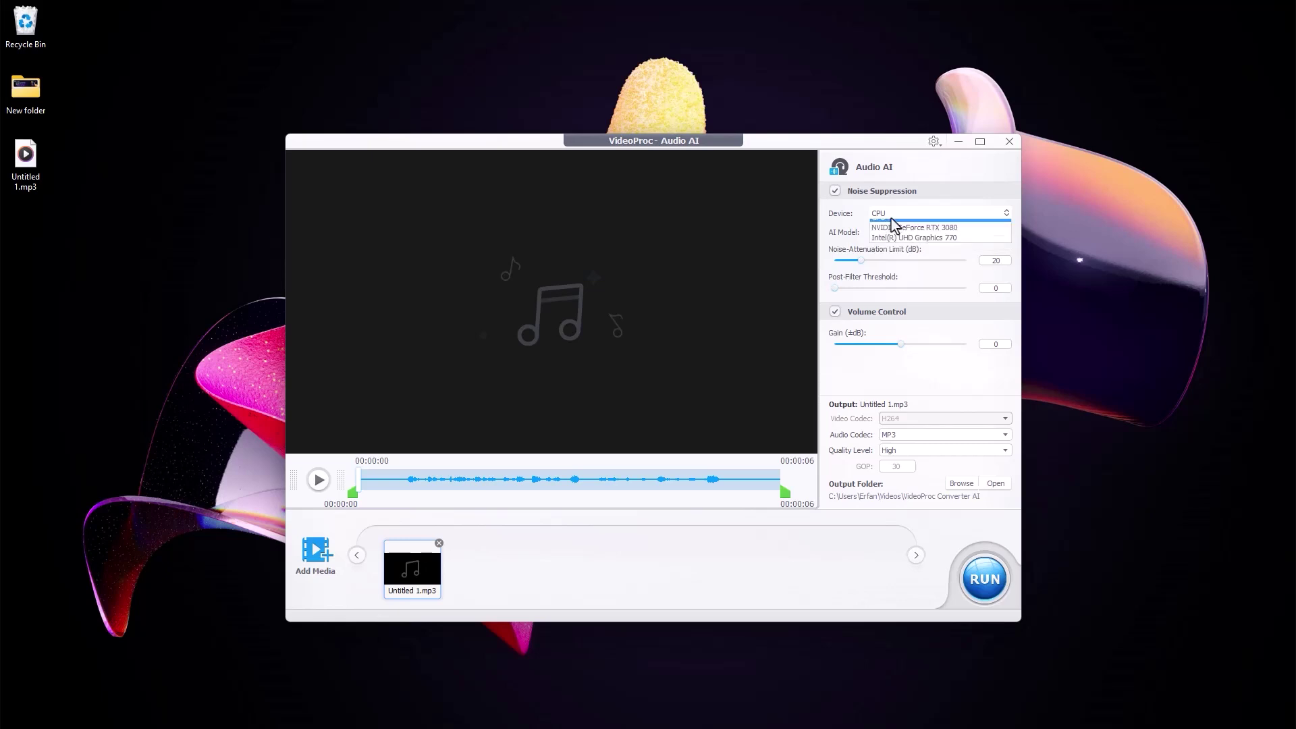
{"action": "left_click", "coordinate": [891, 218]}
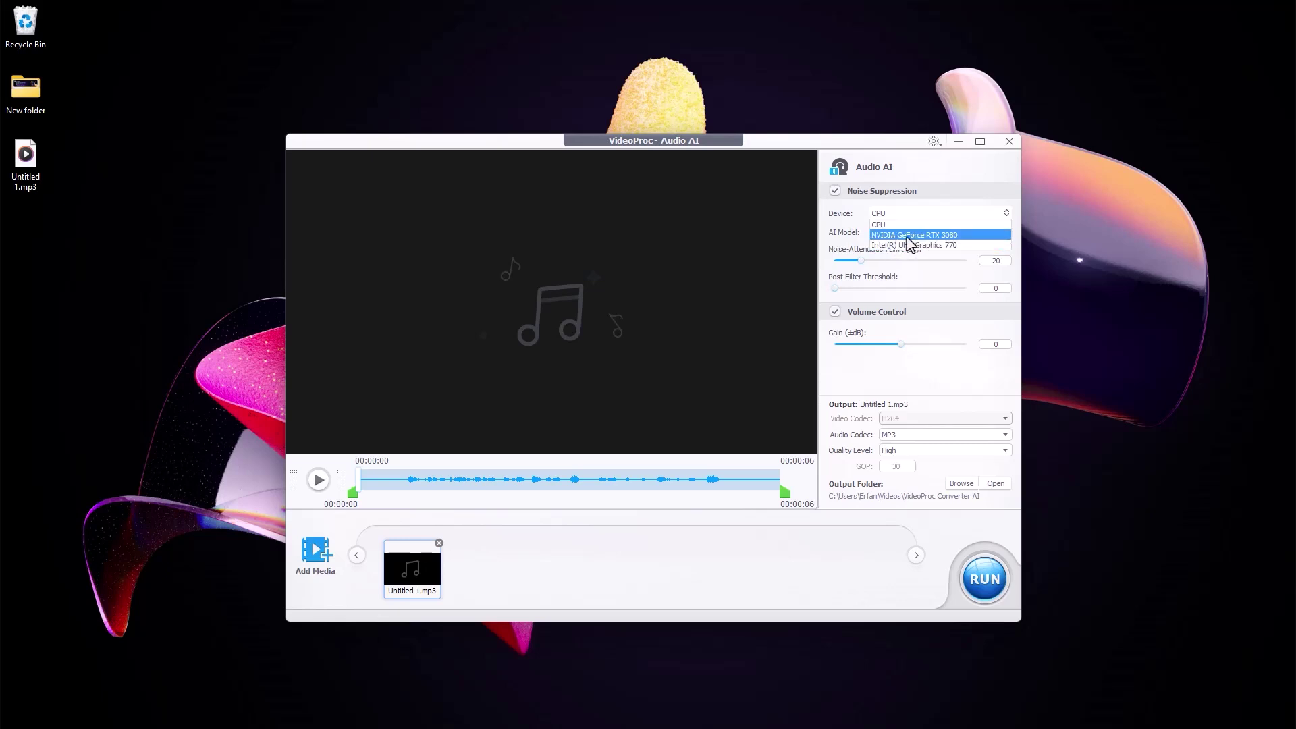
{"action": "left_click", "coordinate": [908, 235]}
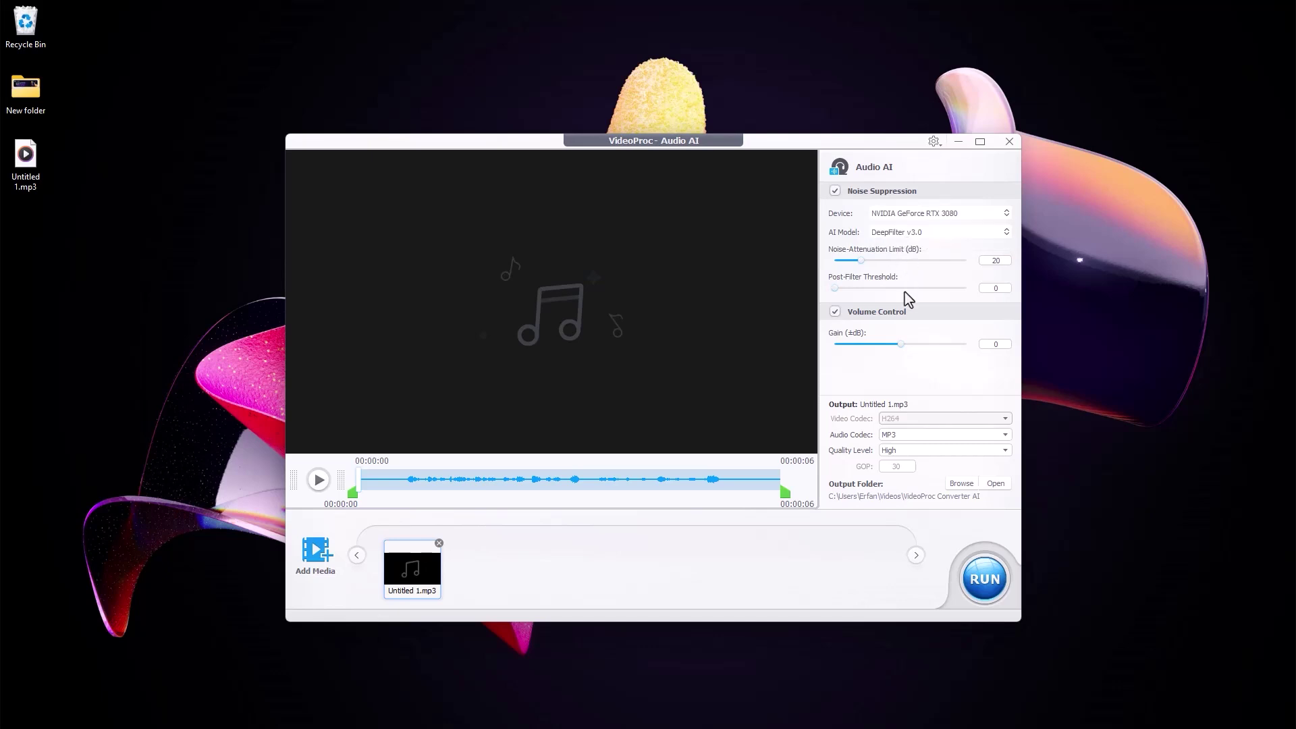
{"action": "left_click", "coordinate": [893, 233]}
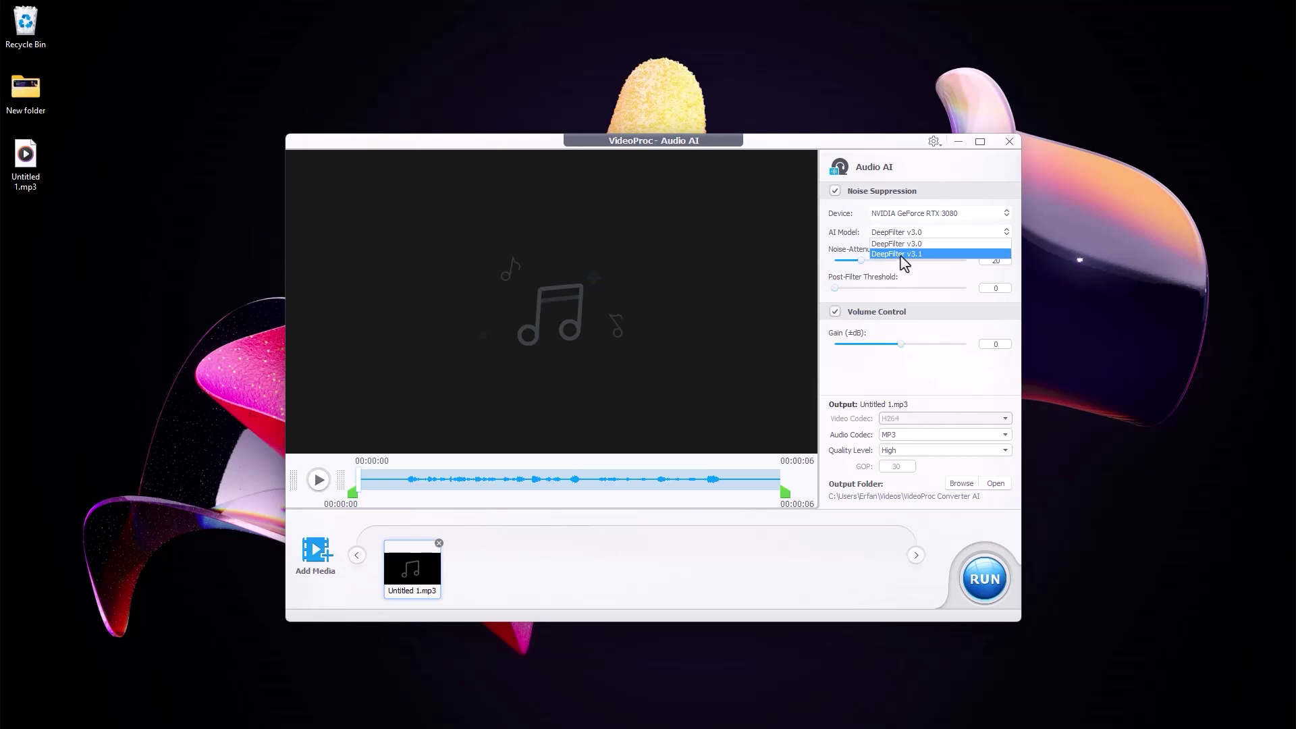
{"action": "left_click", "coordinate": [900, 255]}
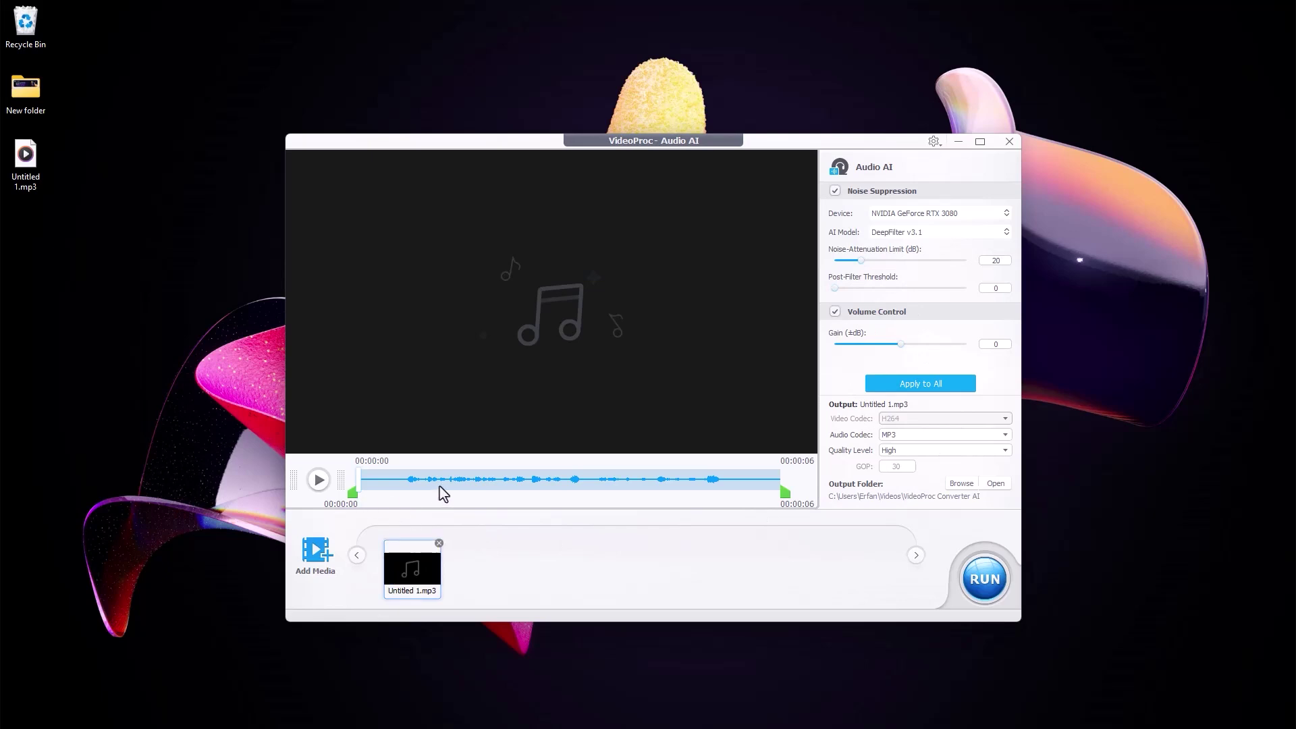
Play the clip while setting Noise-Attenuation Limit to 88 dB and Post-Filter Threshold to 0.04
{"action": "left_click", "coordinate": [320, 479]}
{"action": "left_click_drag", "start_coordinate": [861, 261], "coordinate": [923, 274]}
{"action": "left_click", "coordinate": [317, 484]}
{"action": "left_click_drag", "start_coordinate": [834, 288], "coordinate": [950, 261]}
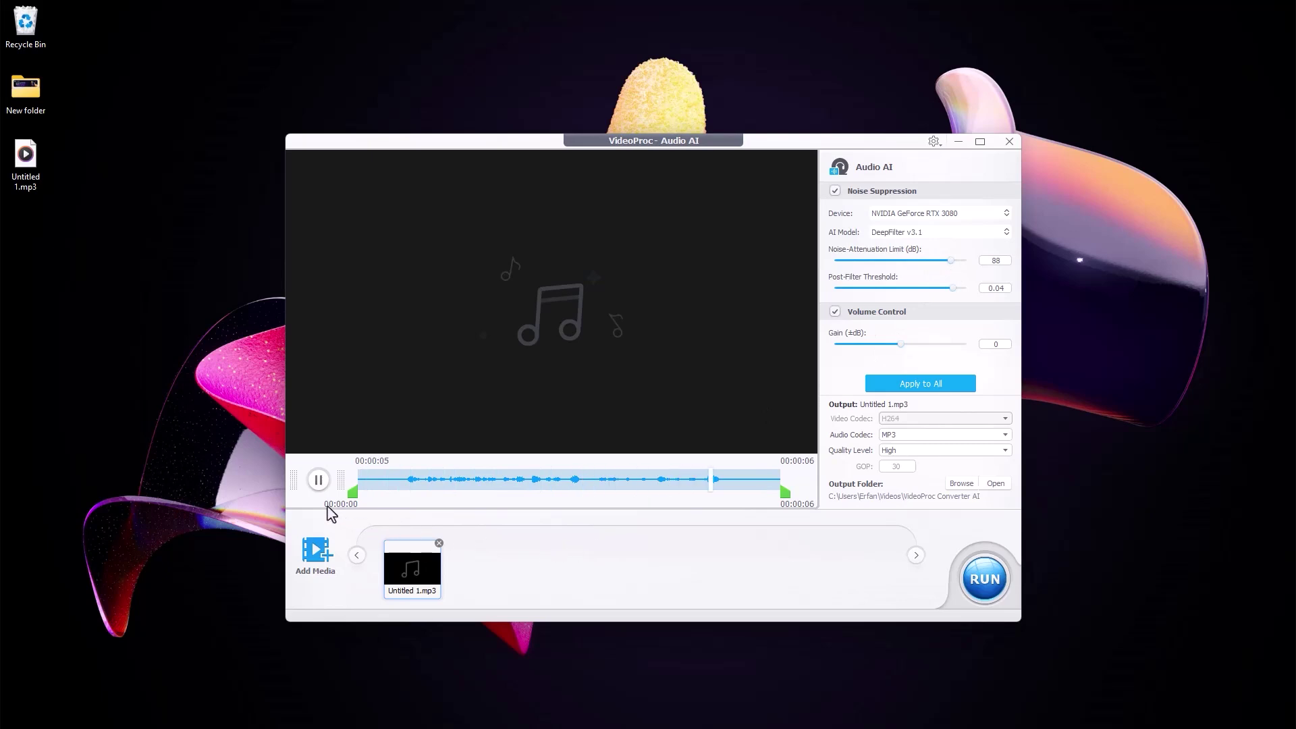
{"action": "left_click", "coordinate": [317, 480]}
Close Audio AI, open Super Resolution, and load the 200×200 portrait photo
{"action": "left_click", "coordinate": [1009, 141]}
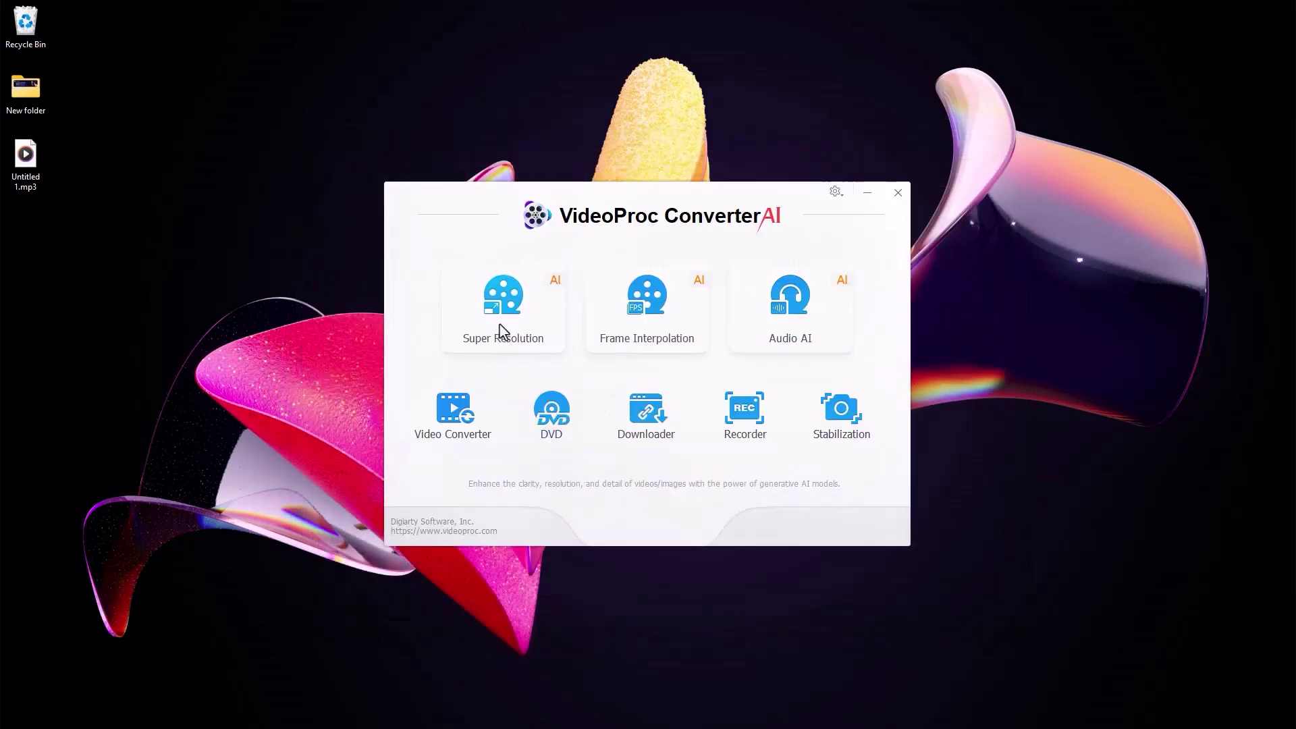
{"action": "left_click", "coordinate": [498, 325]}
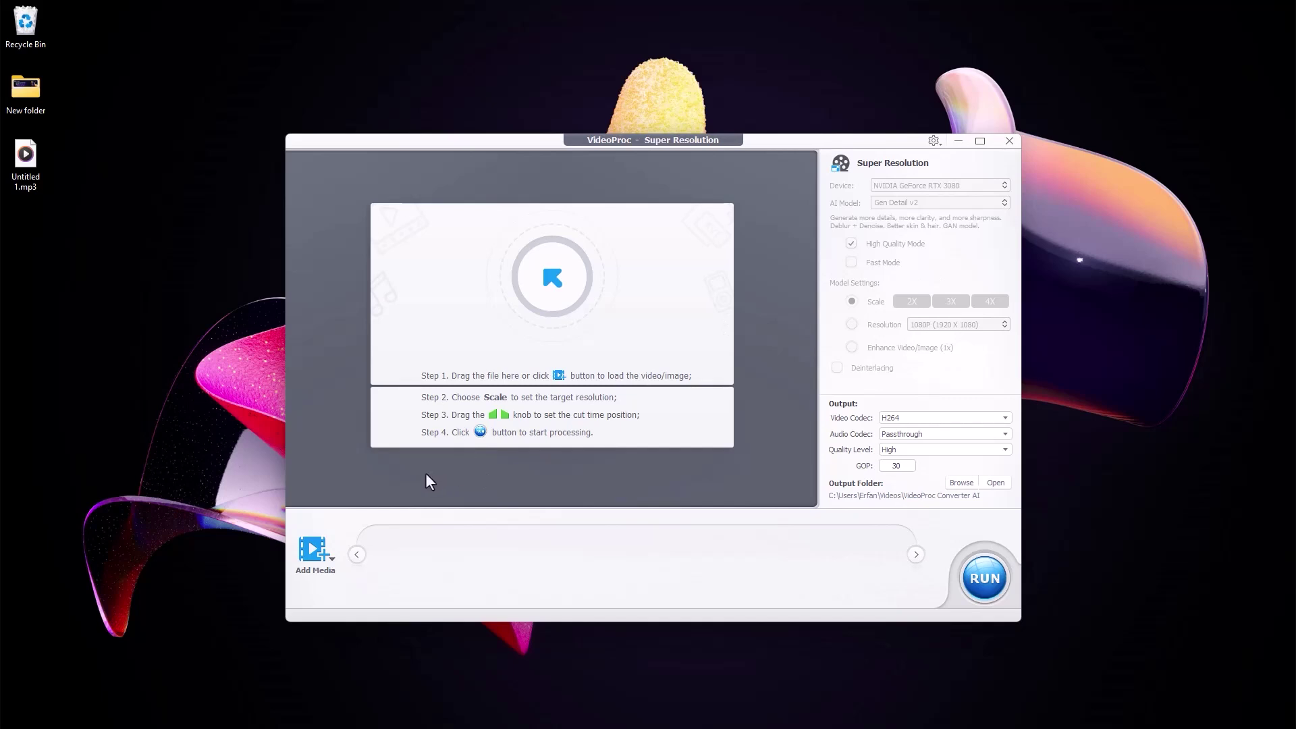
{"action": "left_click", "coordinate": [323, 556]}
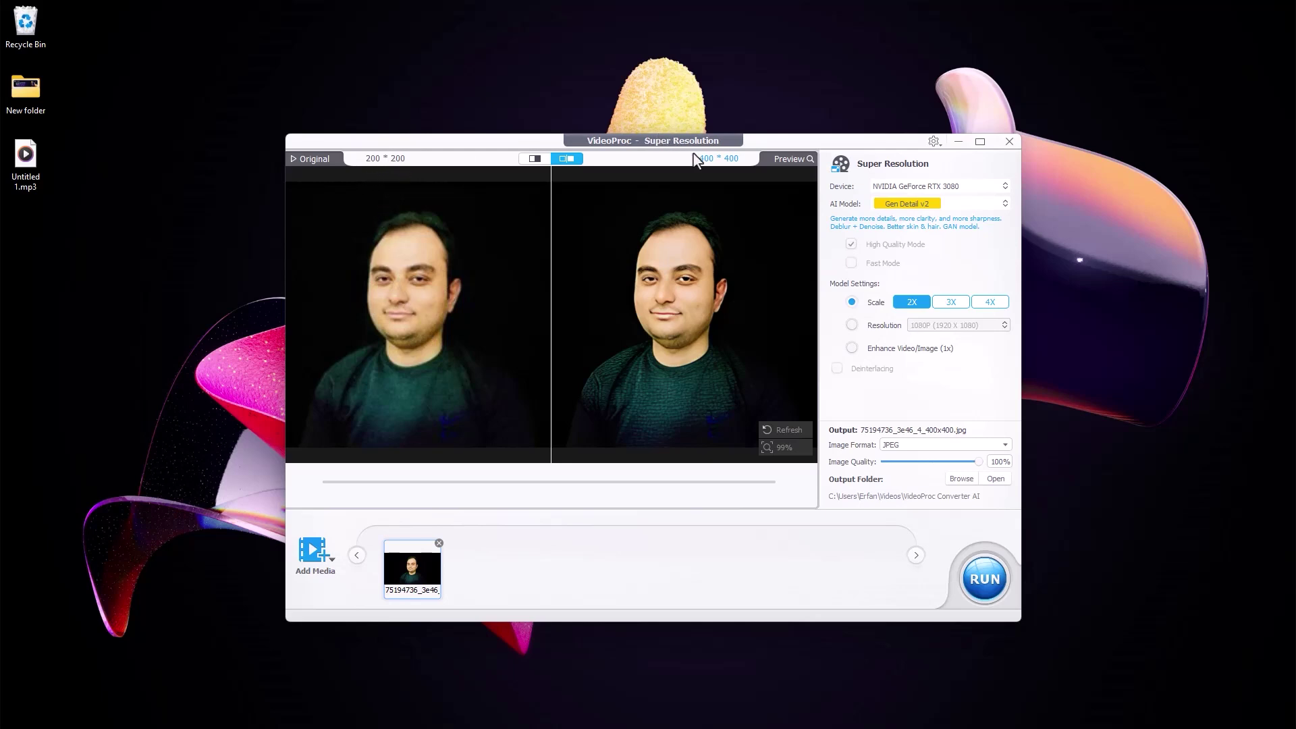
Set the portrait to a 4X 800×800 upscale and view it in split before/after mode
{"action": "left_click", "coordinate": [989, 303]}
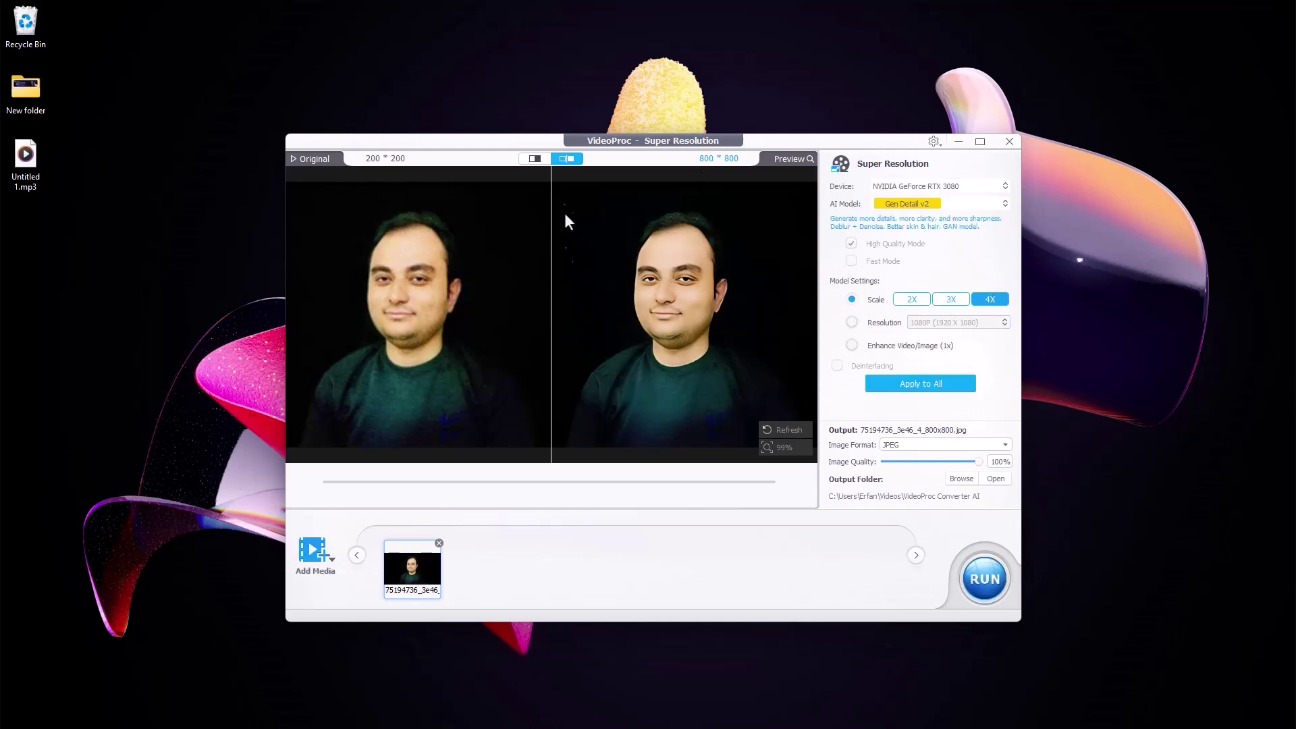
{"action": "left_click", "coordinate": [533, 159]}
{"action": "left_click_drag", "start_coordinate": [550, 313], "coordinate": [518, 341]}
Switch the AI model to Real Smooth v2, compare the halves, and export the portrait
{"action": "left_click", "coordinate": [932, 204]}
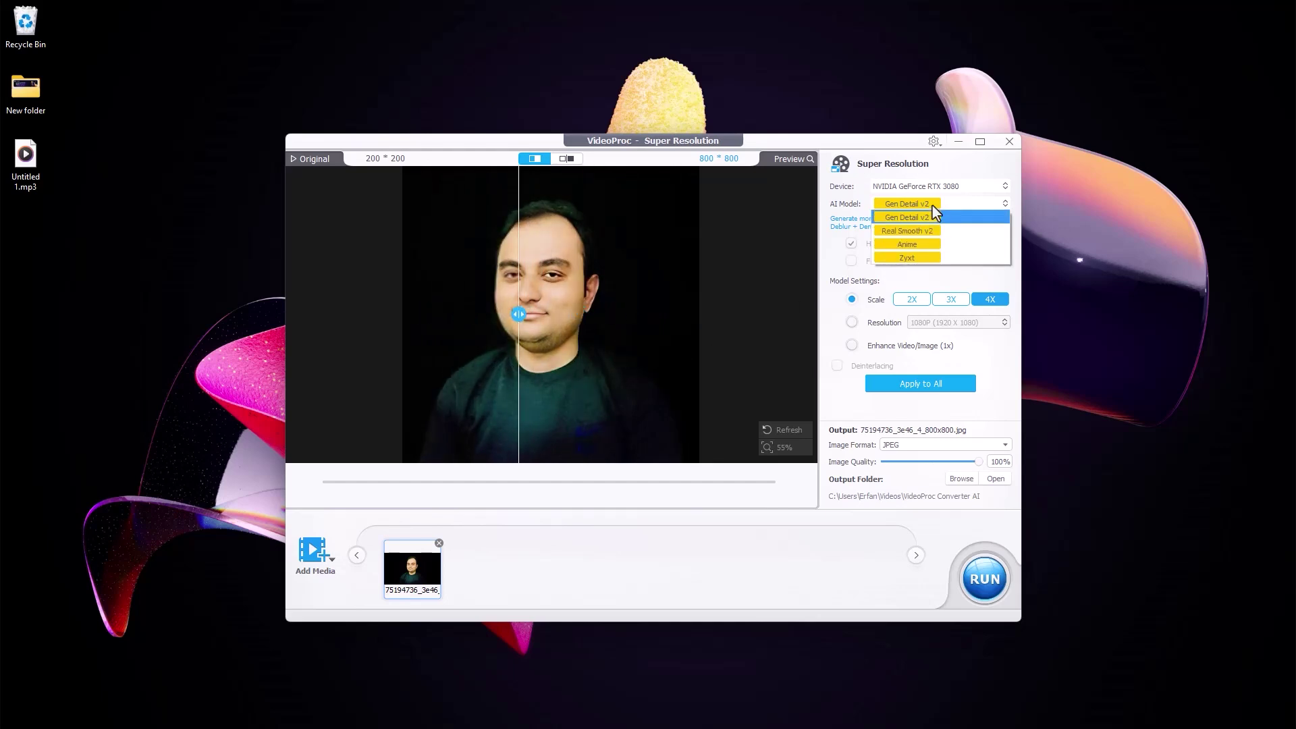
{"action": "left_click", "coordinate": [908, 231]}
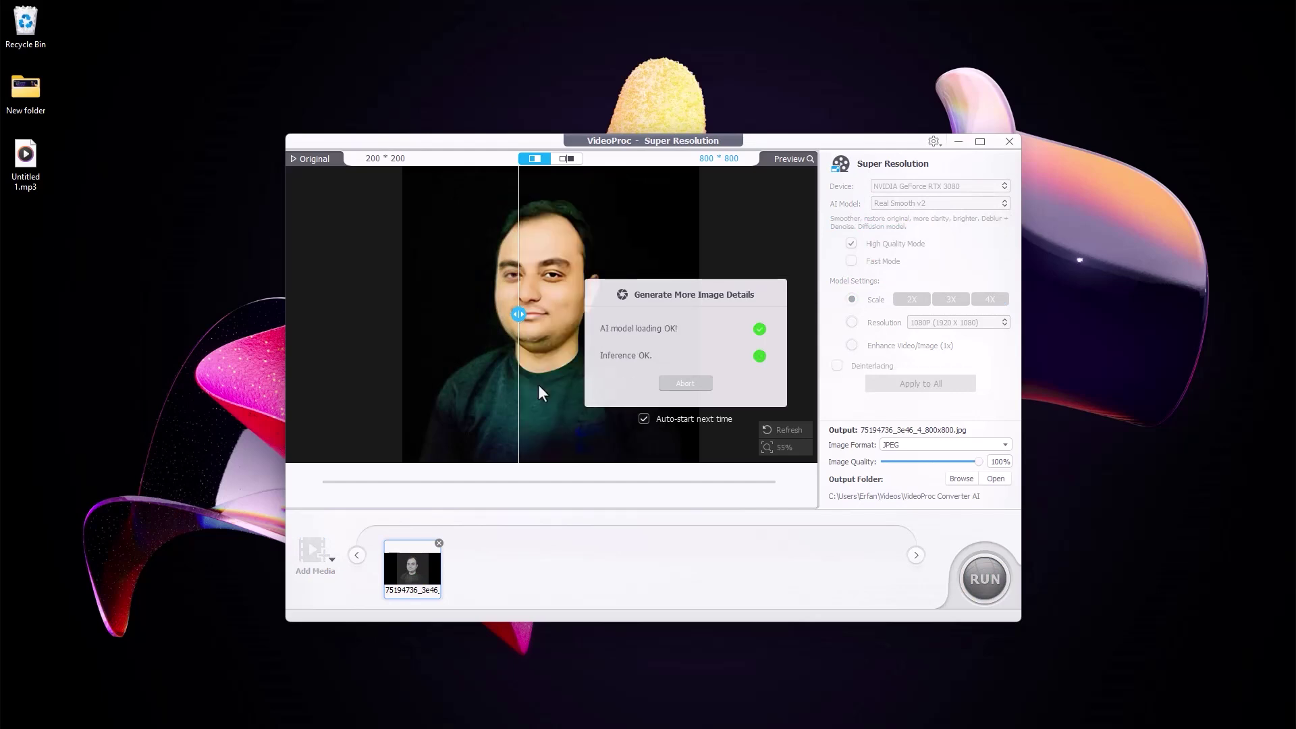
{"action": "left_click_drag", "start_coordinate": [518, 318], "coordinate": [425, 433]}
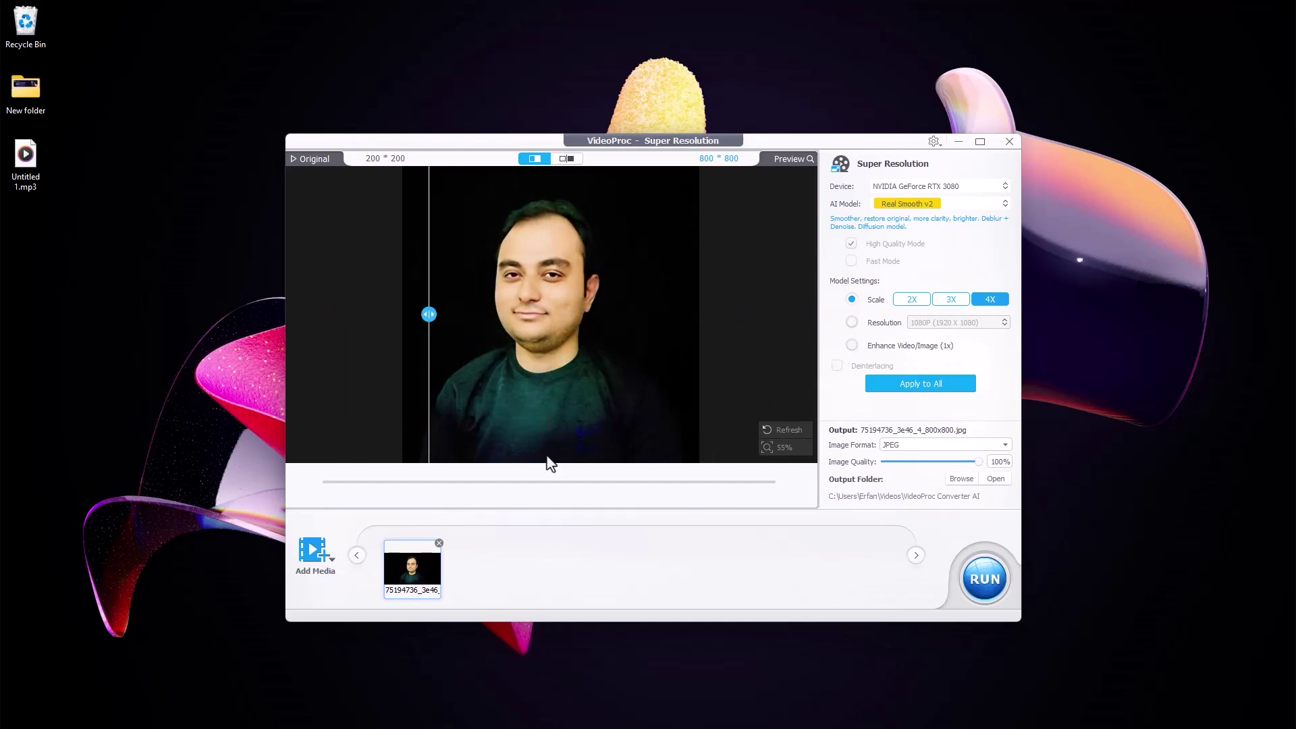
{"action": "left_click", "coordinate": [984, 579]}
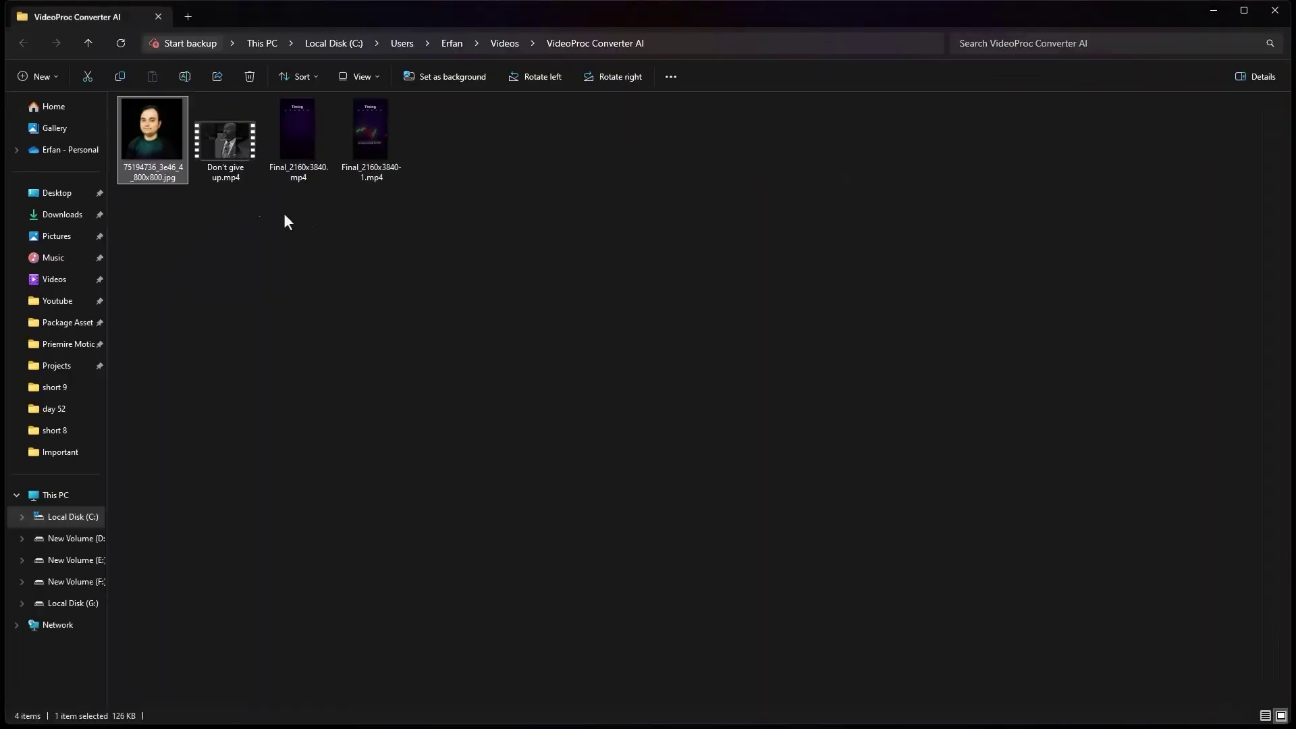
View the 800×800 upscaled portrait JPG in Photos, then close it
{"action": "double_click", "coordinate": [162, 145]}
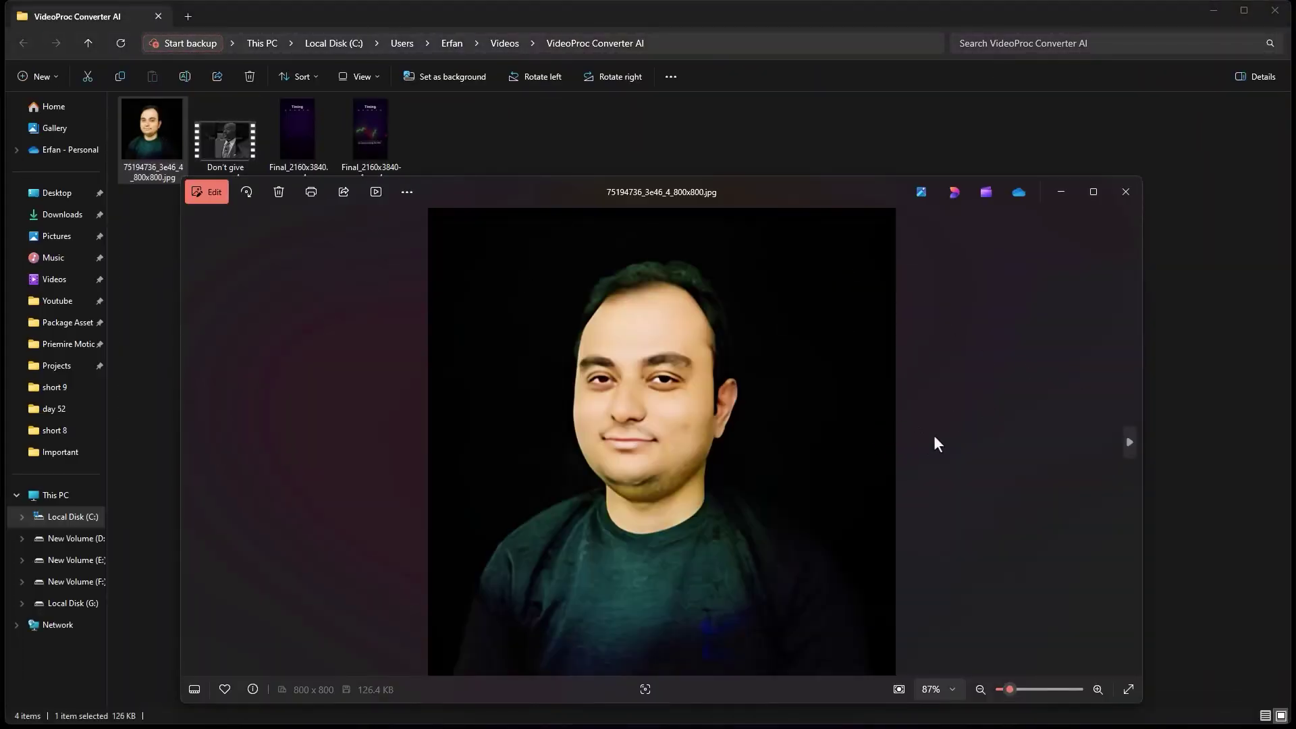
{"action": "left_click", "coordinate": [1125, 191]}
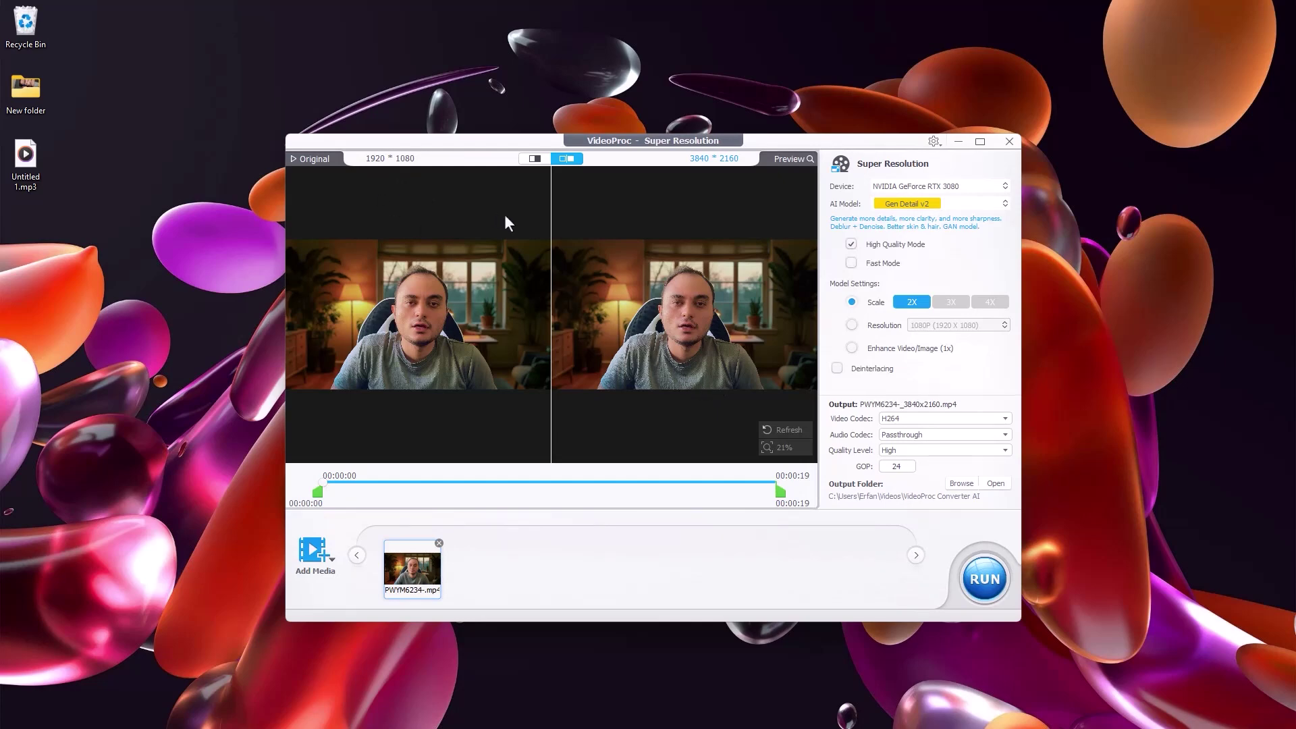
Compare the video's original and 3840×2160 upscaled halves in split view, zooming on the face
{"action": "left_click", "coordinate": [537, 159]}
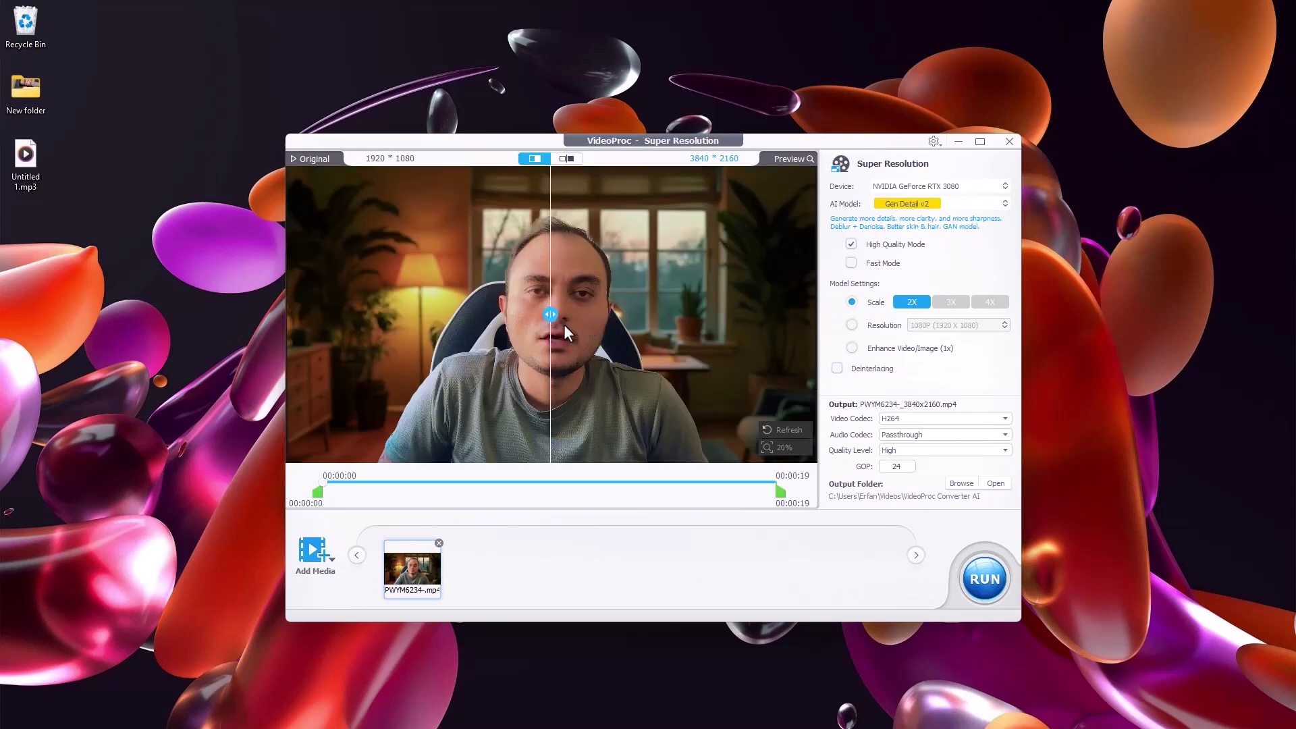
{"action": "left_click_drag", "start_coordinate": [550, 317], "coordinate": [607, 365]}
{"action": "scroll", "coordinate": [541, 318], "scroll_direction": "up", "scroll_amount": 5}
{"action": "left_click_drag", "start_coordinate": [609, 314], "coordinate": [365, 325]}
{"action": "scroll", "coordinate": [606, 330], "scroll_direction": "down", "scroll_amount": 2}
{"action": "scroll", "coordinate": [634, 334], "scroll_direction": "down", "scroll_amount": 3}
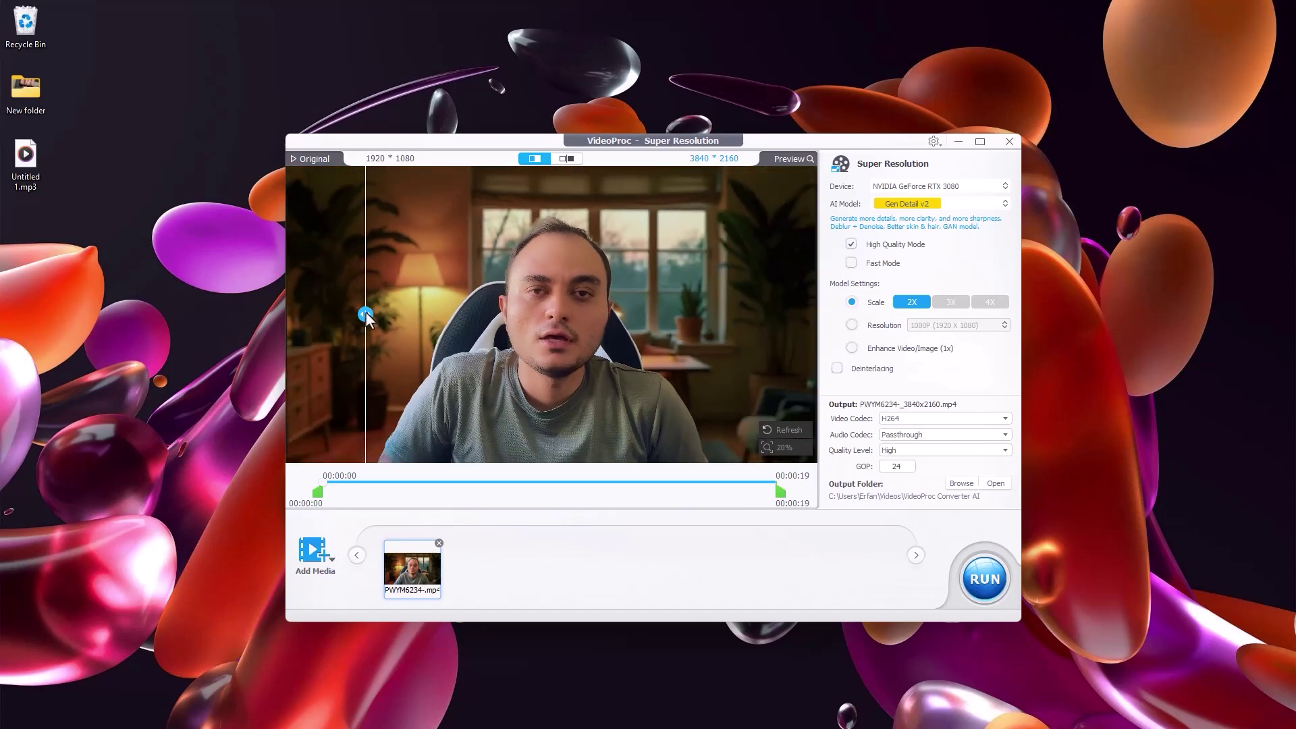
{"action": "left_click_drag", "start_coordinate": [367, 317], "coordinate": [478, 315]}
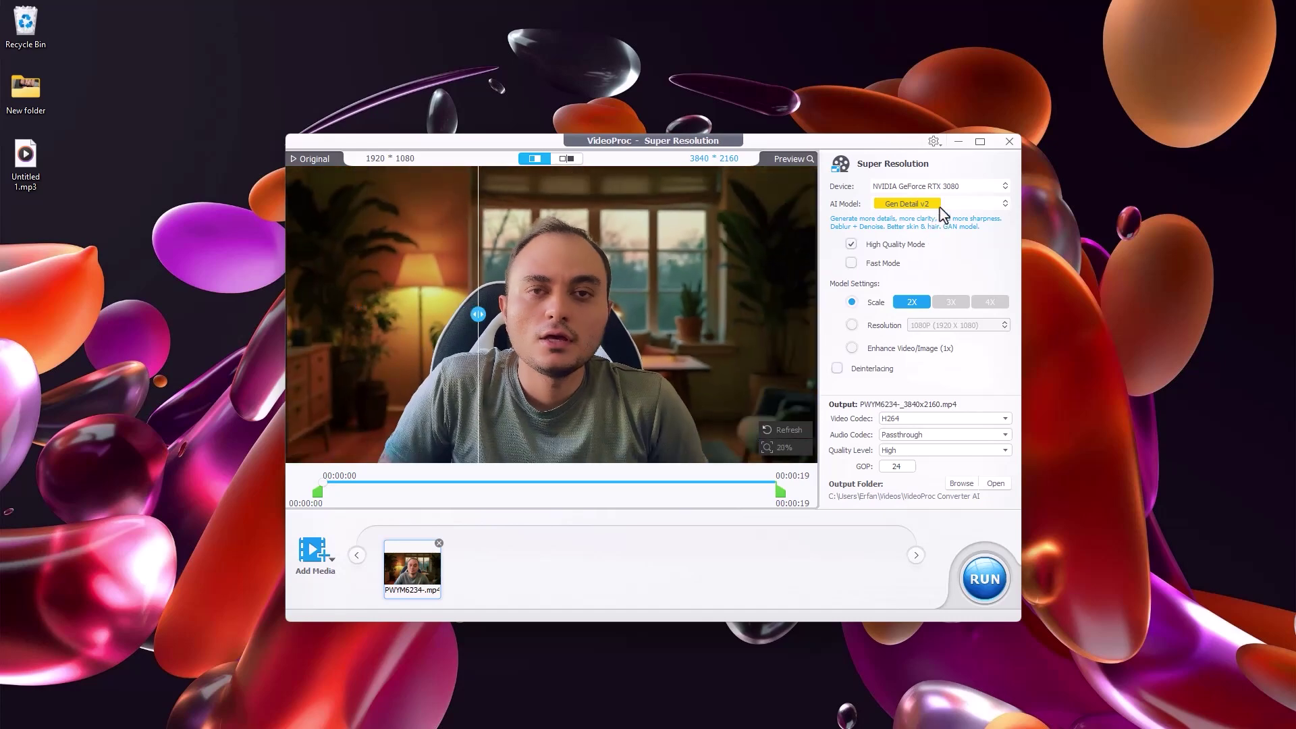
Try the Anime AI model and compare it on the before/after split preview
{"action": "left_click", "coordinate": [939, 206]}
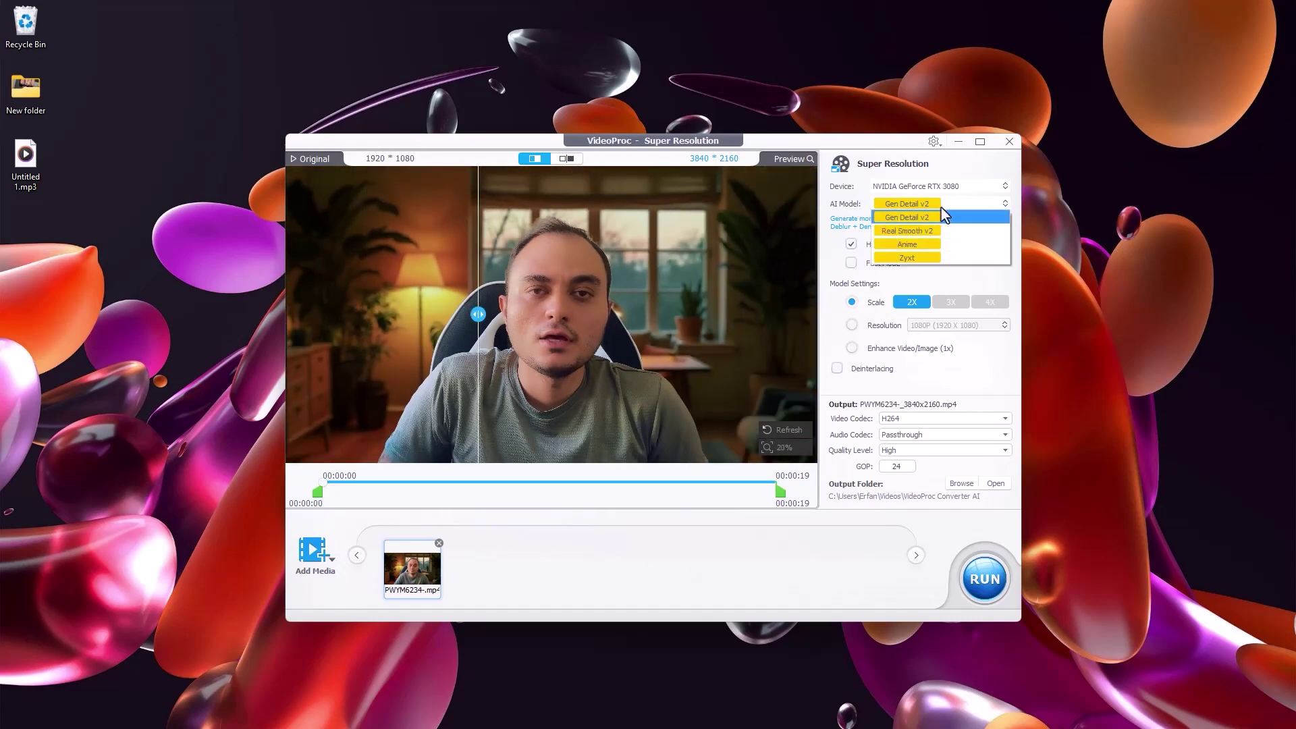
{"action": "left_click", "coordinate": [919, 246]}
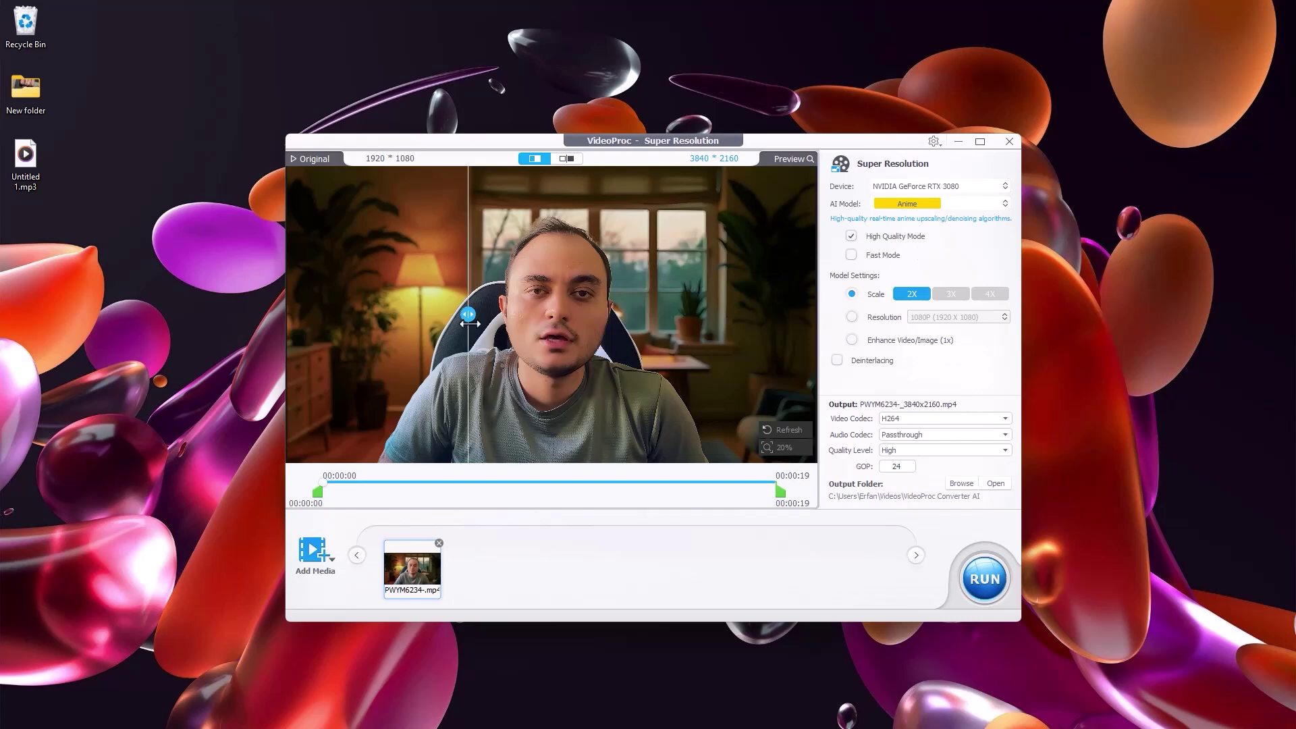
{"action": "left_click_drag", "start_coordinate": [476, 315], "coordinate": [482, 347]}
{"action": "scroll", "coordinate": [560, 341], "scroll_direction": "up", "scroll_amount": 3}
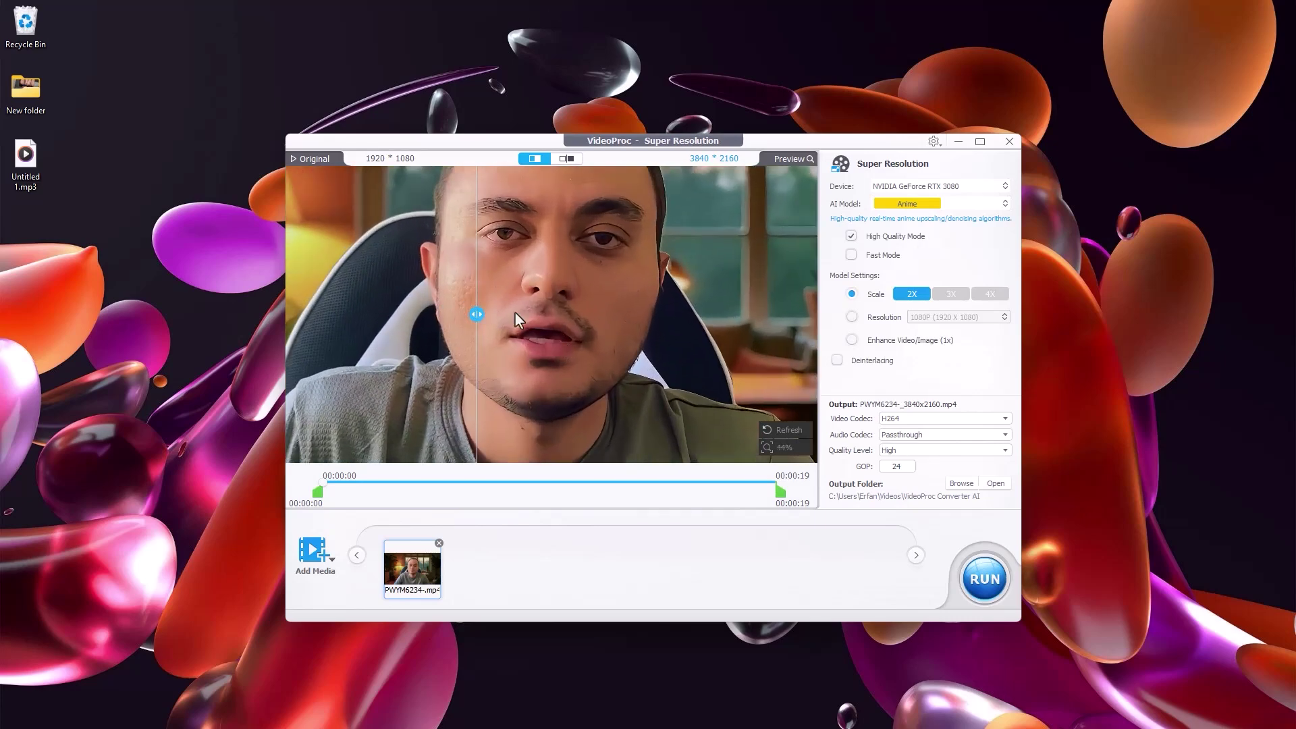
Switch to the Real Smooth v2 model, compare both halves, and preview at 00:00:12
{"action": "left_click", "coordinate": [908, 204]}
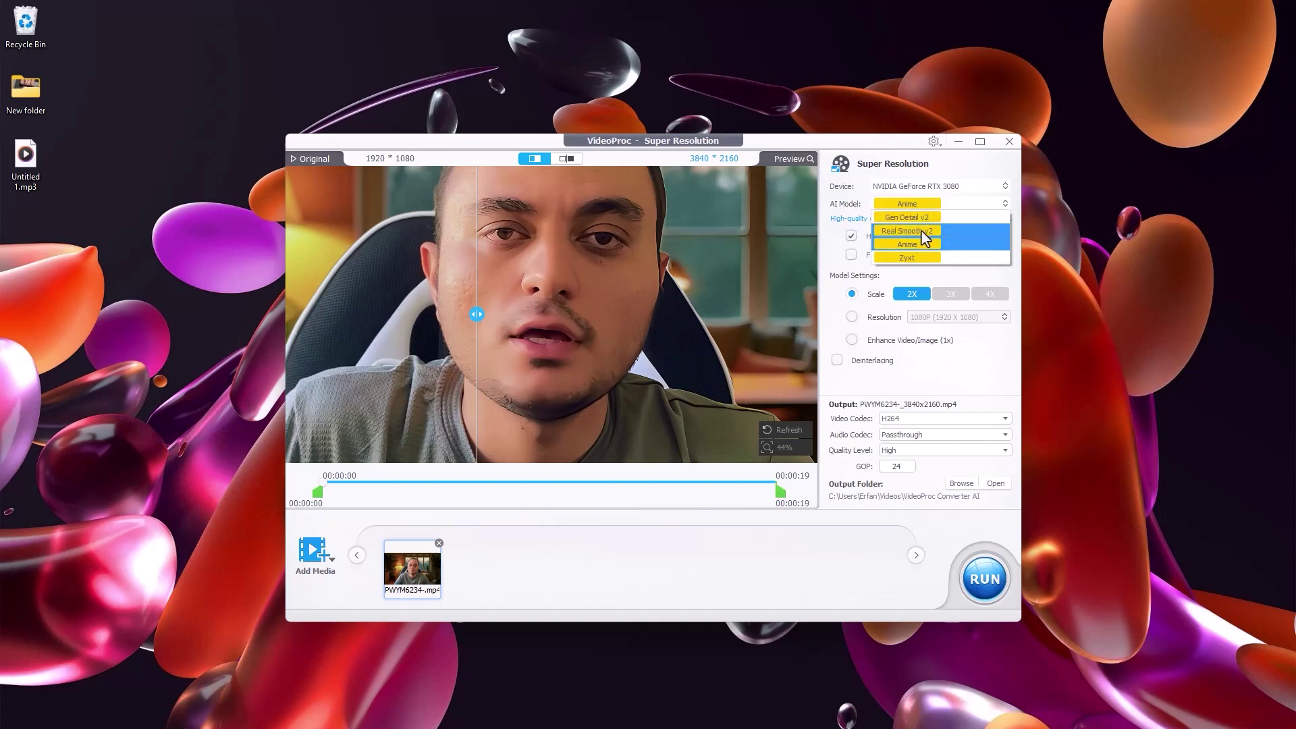
{"action": "left_click", "coordinate": [922, 233]}
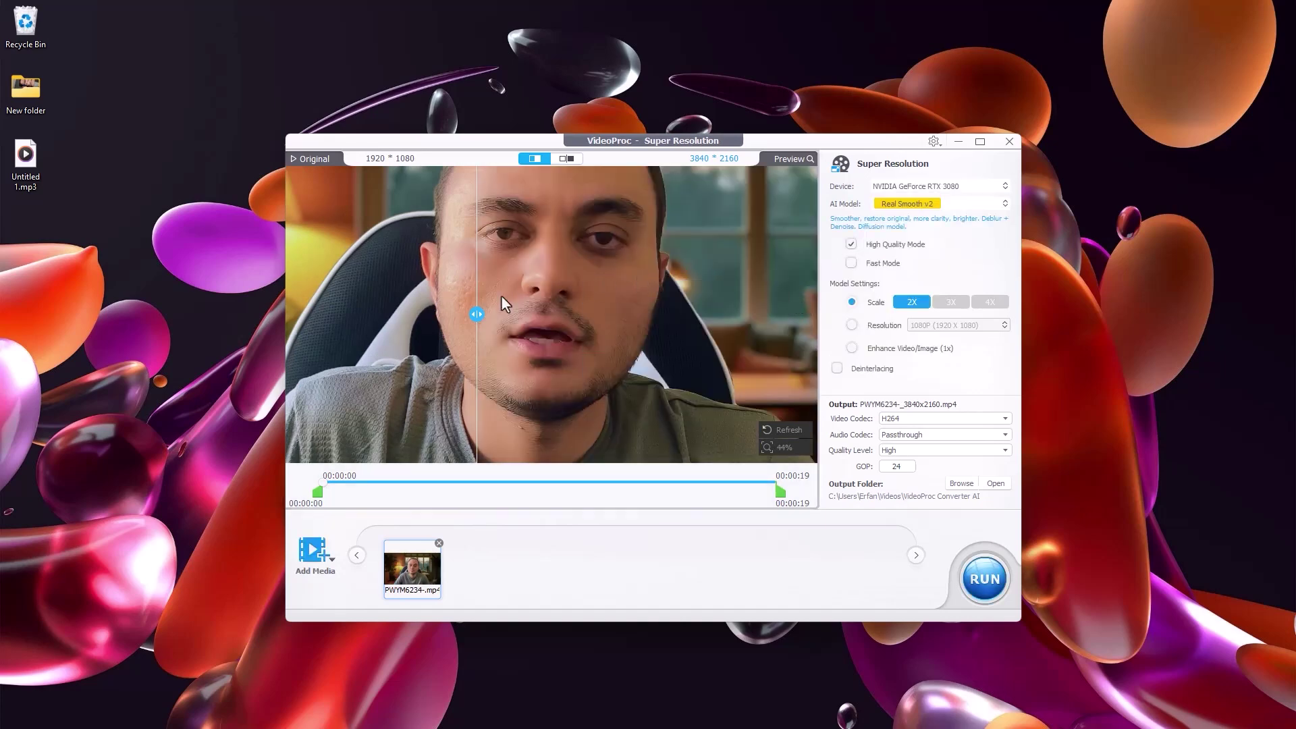
{"action": "left_click_drag", "start_coordinate": [493, 299], "coordinate": [381, 317]}
{"action": "scroll", "coordinate": [659, 334], "scroll_direction": "down", "scroll_amount": 5}
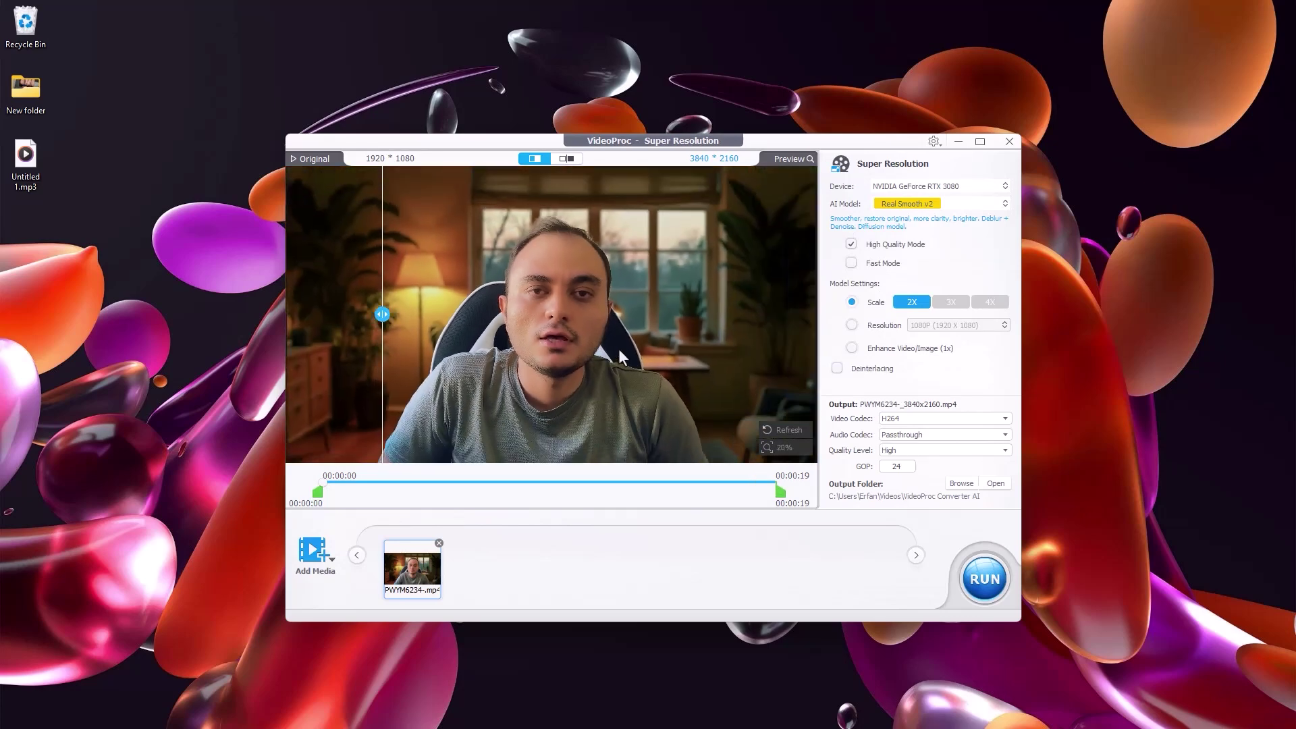
{"action": "left_click_drag", "start_coordinate": [383, 315], "coordinate": [396, 379]}
{"action": "left_click_drag", "start_coordinate": [333, 482], "coordinate": [626, 483]}
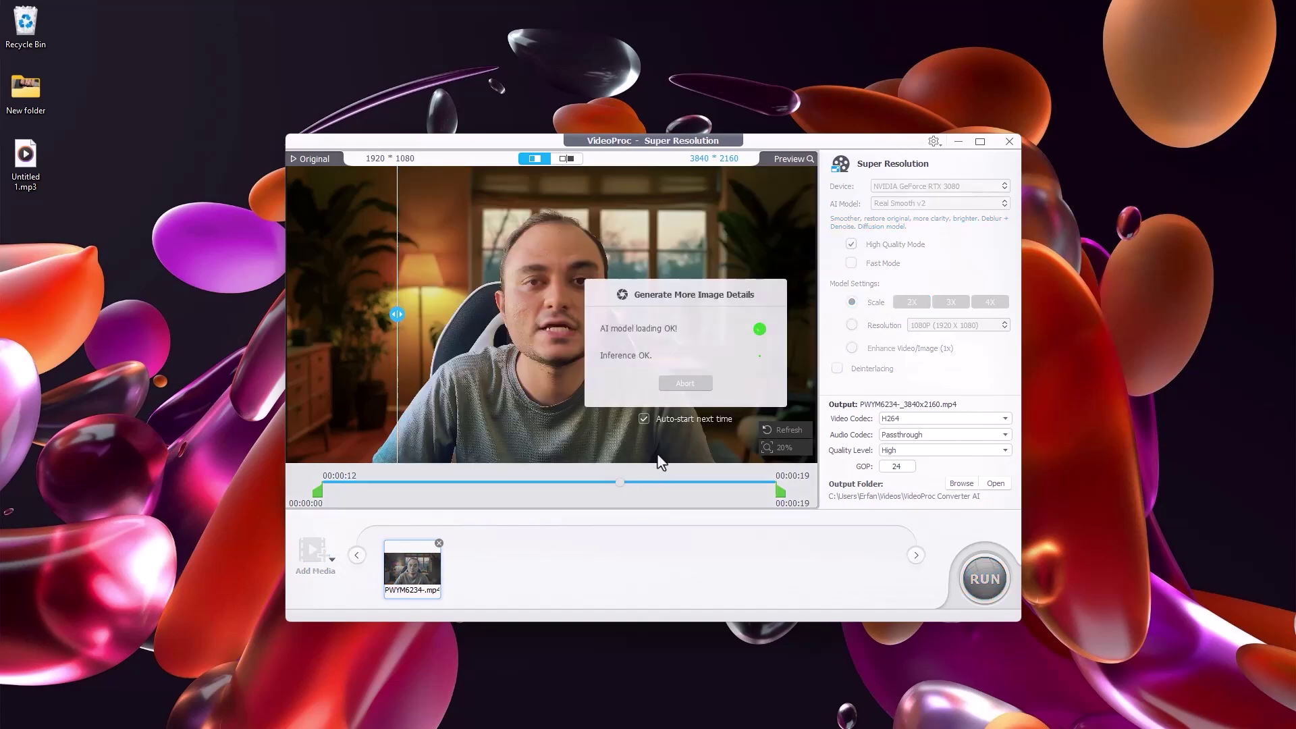
{"action": "left_click_drag", "start_coordinate": [411, 310], "coordinate": [347, 365]}
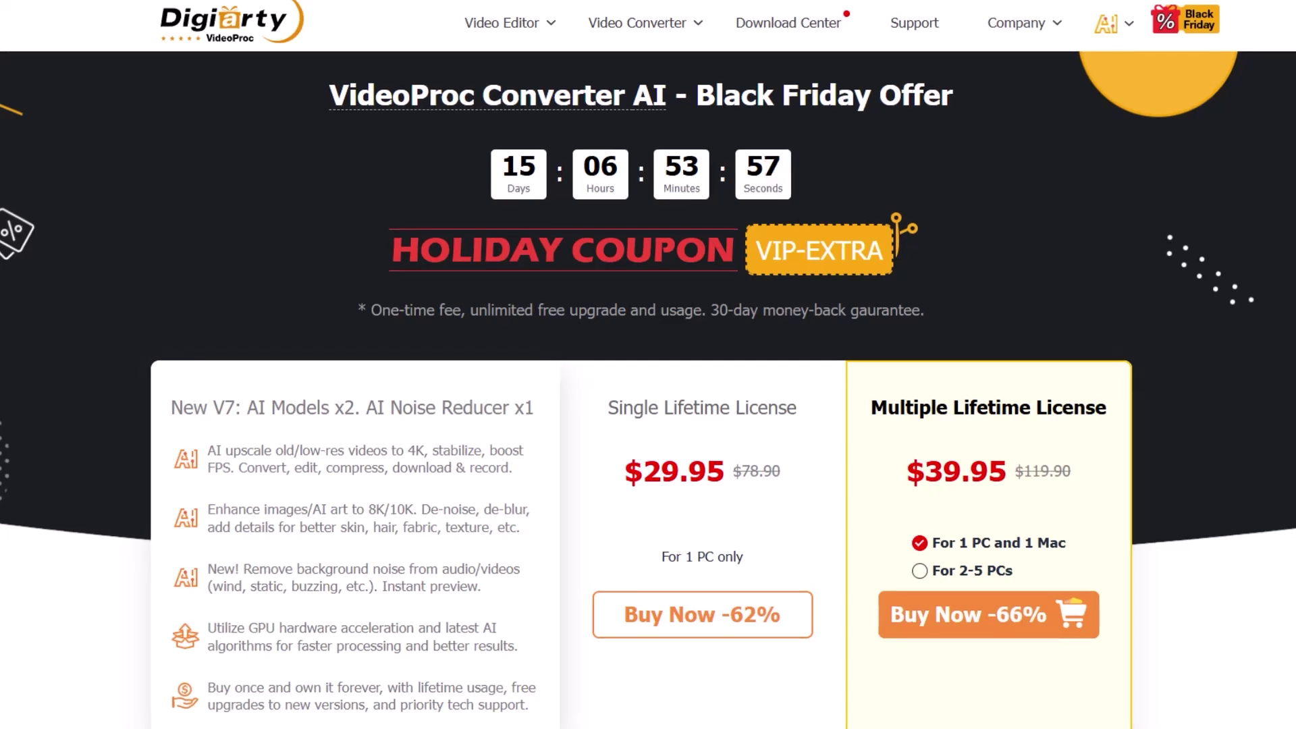
Scroll the Black Friday page to the Choose Your Plan table, down to the 30-Day Money-back Guarantee
{"action": "scroll", "coordinate": [648, 365], "scroll_direction": "down", "scroll_amount": 5}
{"action": "scroll", "coordinate": [647, 364], "scroll_direction": "down", "scroll_amount": 5}
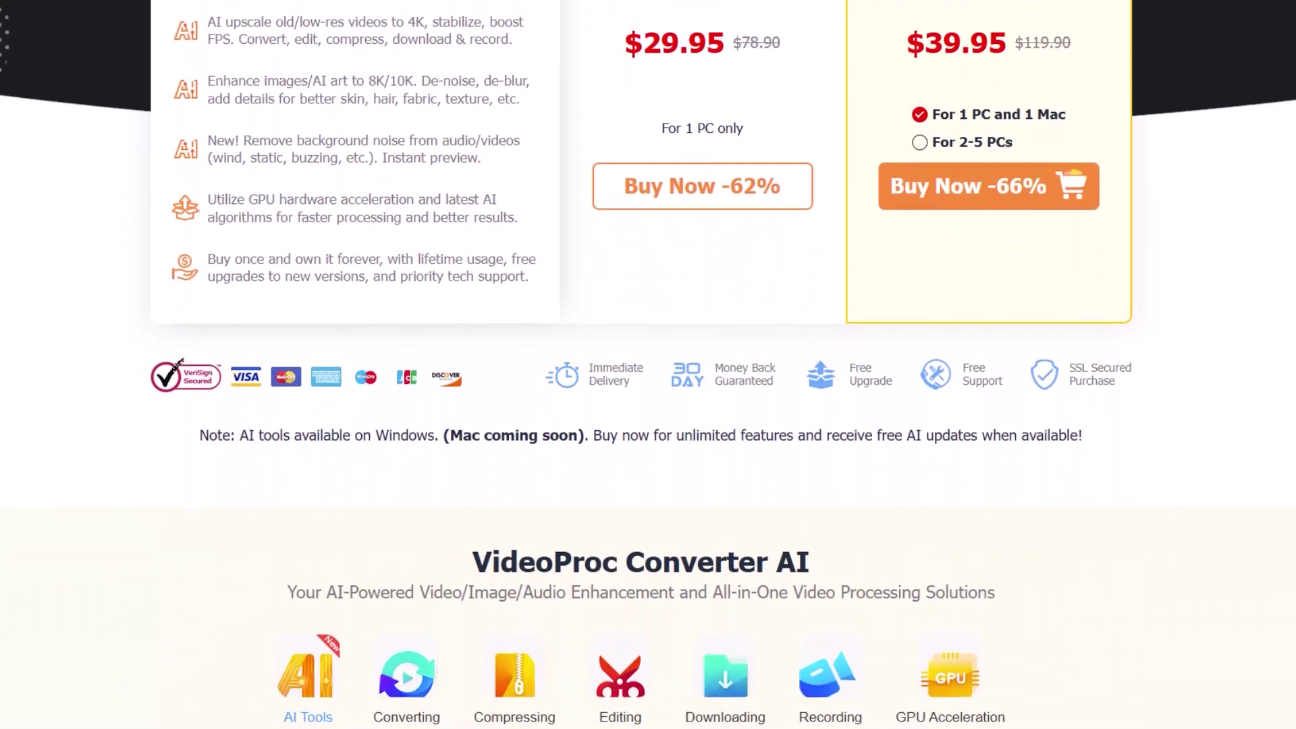
{"action": "scroll", "coordinate": [648, 364], "scroll_direction": "down", "scroll_amount": 5}
{"action": "scroll", "coordinate": [648, 365], "scroll_direction": "down", "scroll_amount": 5}
{"action": "scroll", "coordinate": [648, 364], "scroll_direction": "down", "scroll_amount": 5}
{"action": "scroll", "coordinate": [648, 364], "scroll_direction": "down", "scroll_amount": 5}
{"action": "scroll", "coordinate": [648, 364], "scroll_direction": "down", "scroll_amount": 1}
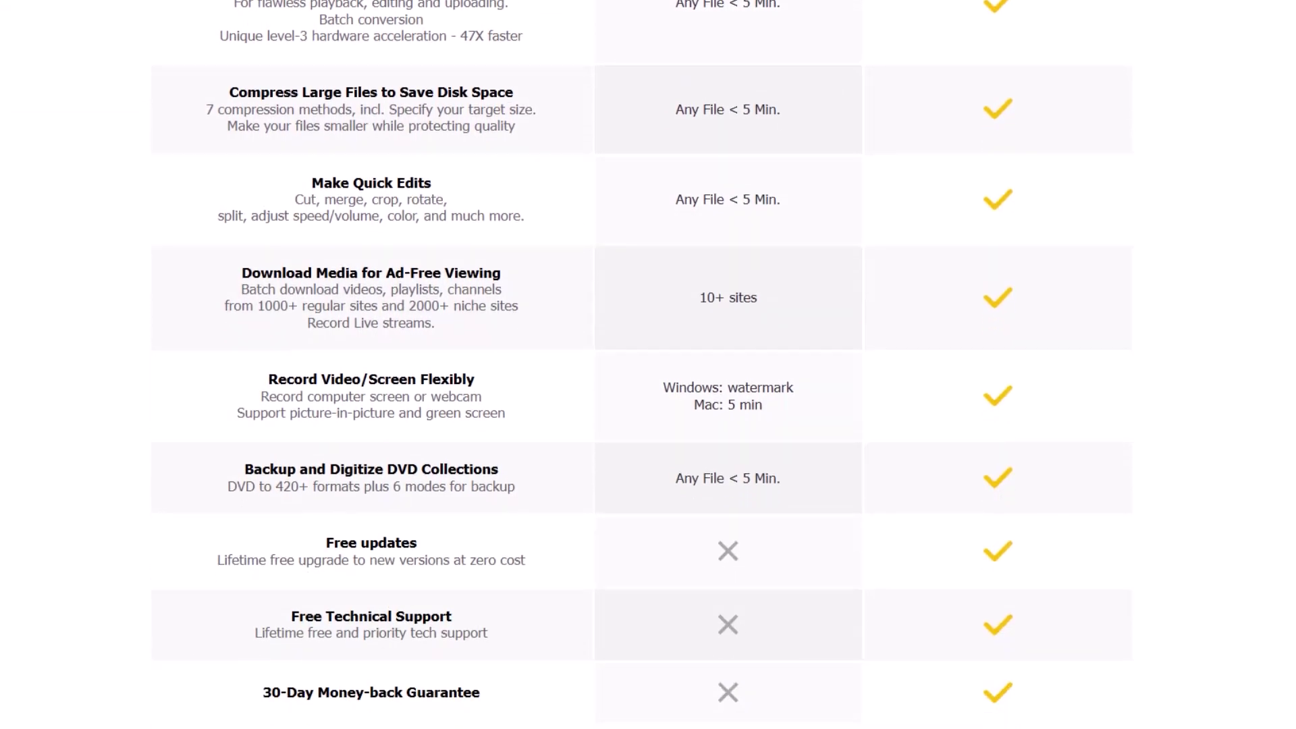